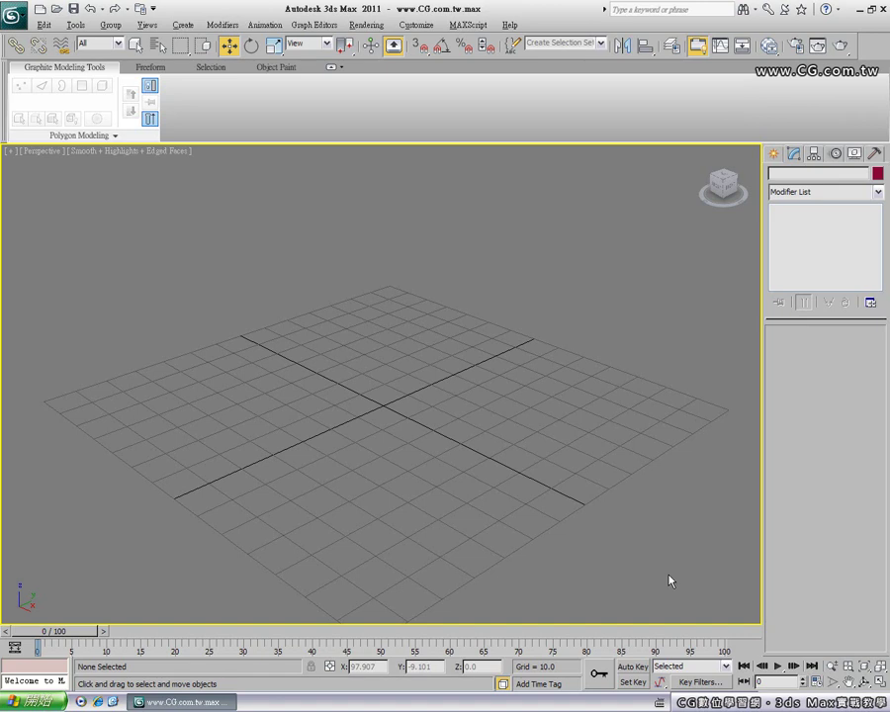
Draw a box on the grid with its length, width and height segments reduced to 1.
left_click(775, 155)
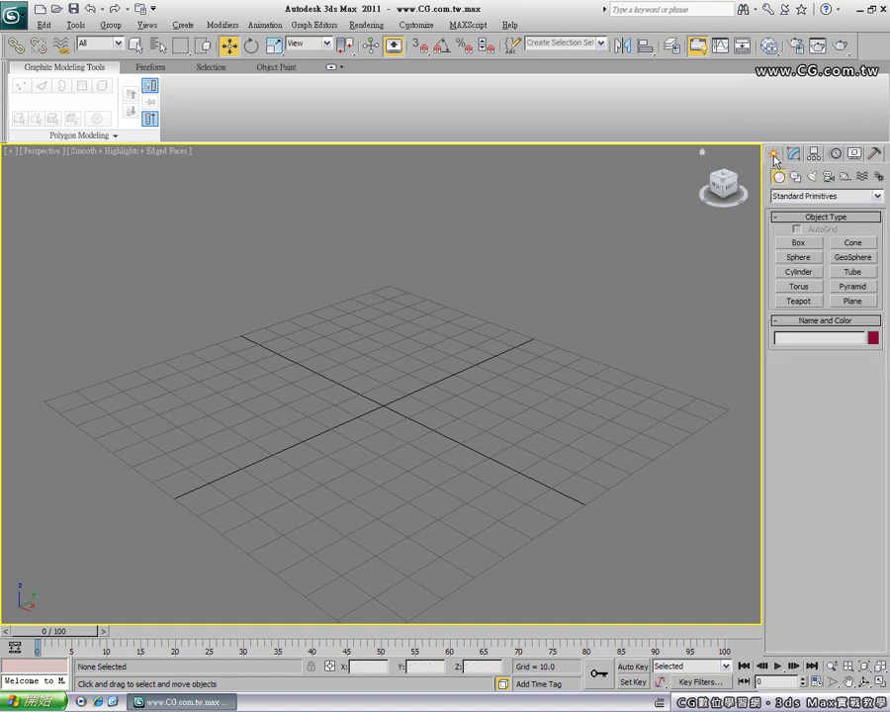
left_click(798, 243)
mouse_move(296, 402)
left_mouse_down()
mouse_move(400, 428)
mouse_move(494, 405)
left_mouse_up()
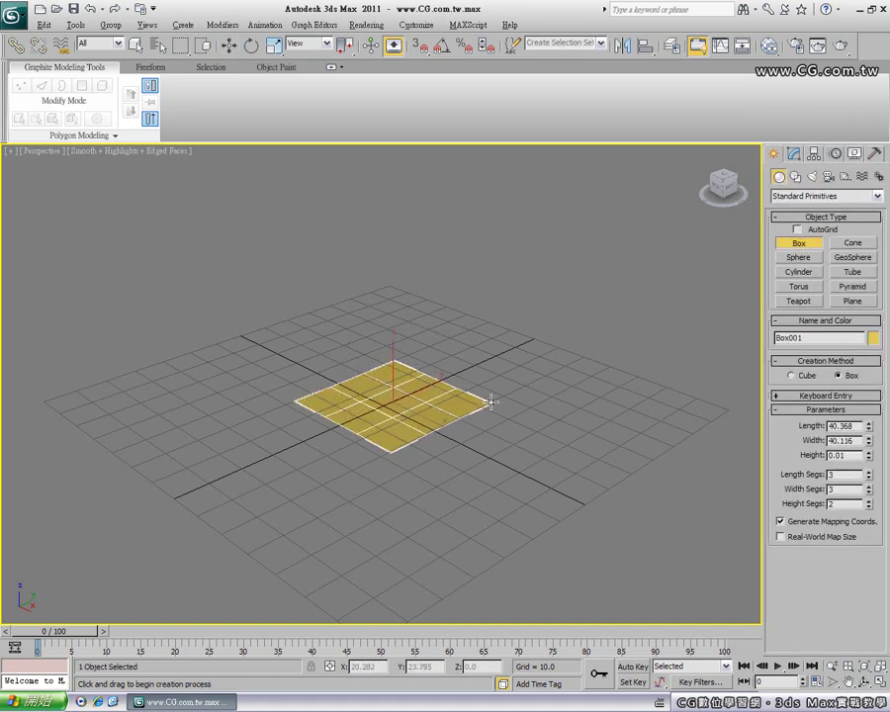
left_click(460, 257)
left_click_drag(869, 476, 871, 497)
left_click(869, 507)
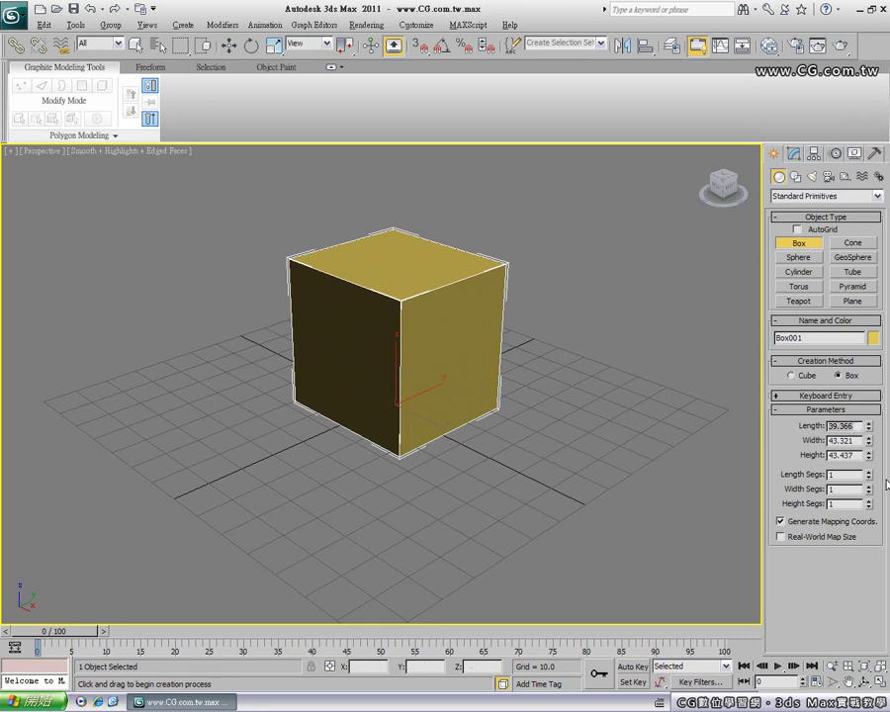
Set the box's length to 30, width to 30 and height to 45.
double_click(843, 425)
type("30")
key("Tab")
type("30")
key("Tab")
type("45")
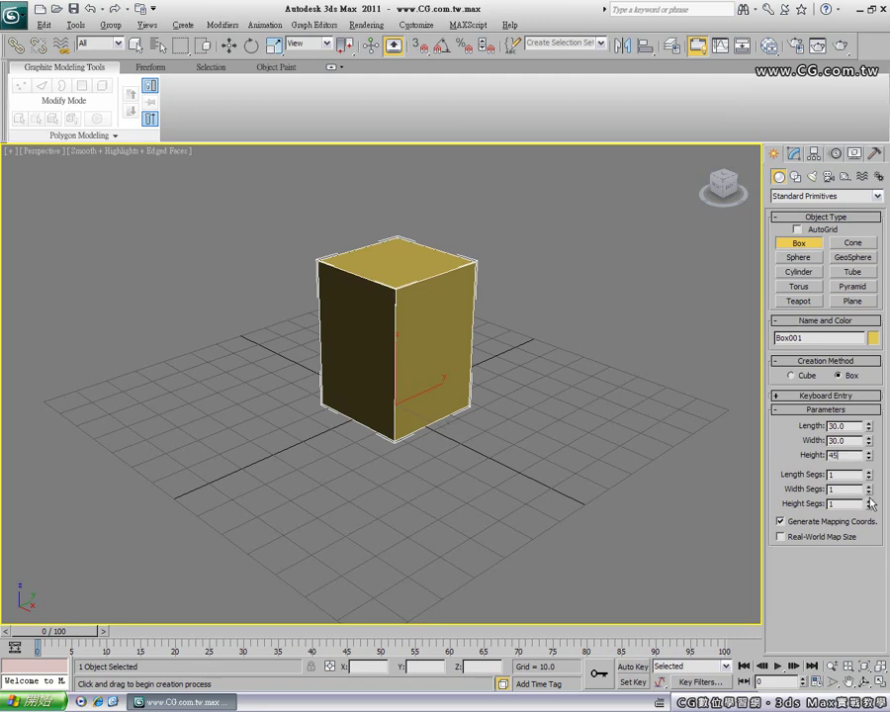
key("Return")
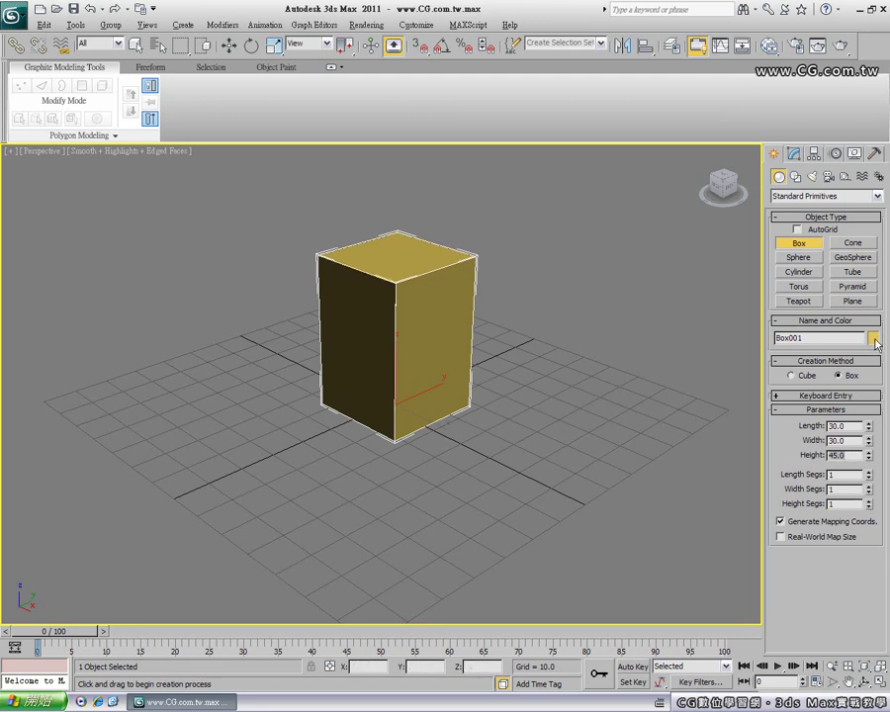
Pick white in the Object Color swatches and confirm it for Box001.
left_click(875, 339)
left_click(568, 384)
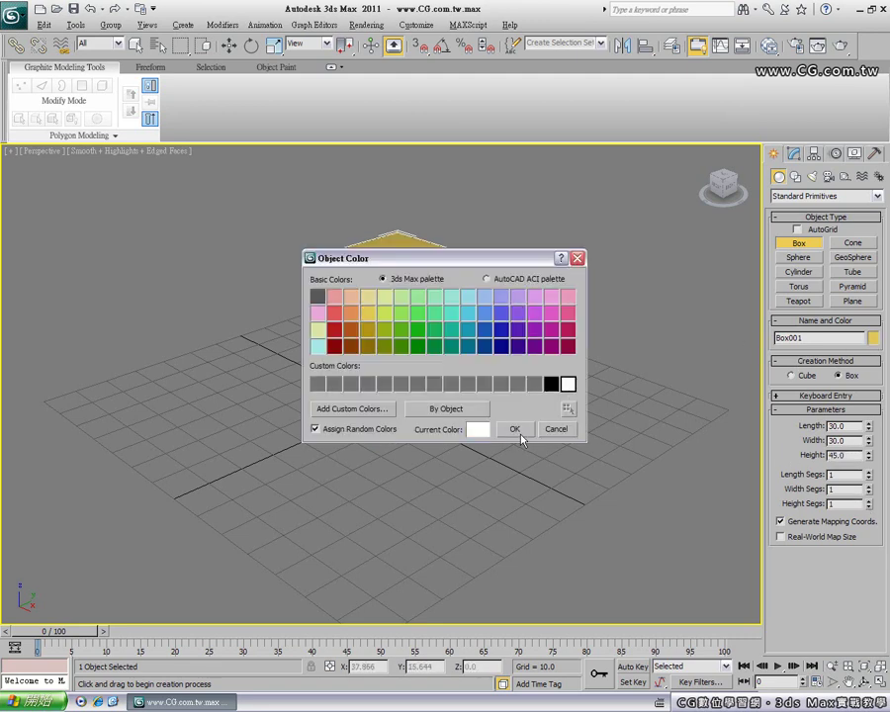
left_click(516, 430)
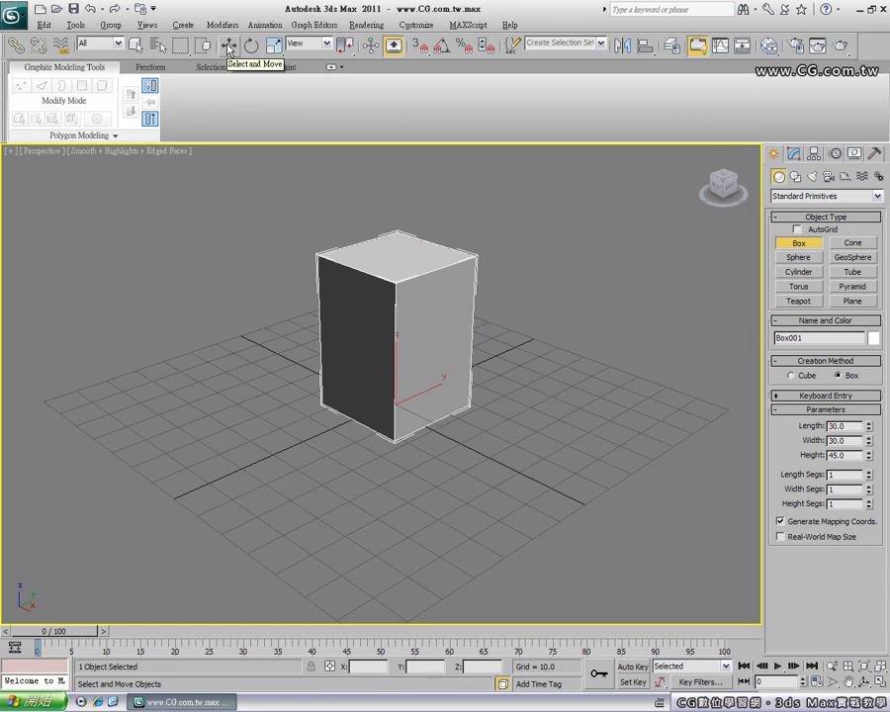
Zero the box's X and Y position in the Move Transform Type-In.
right_click(228, 48)
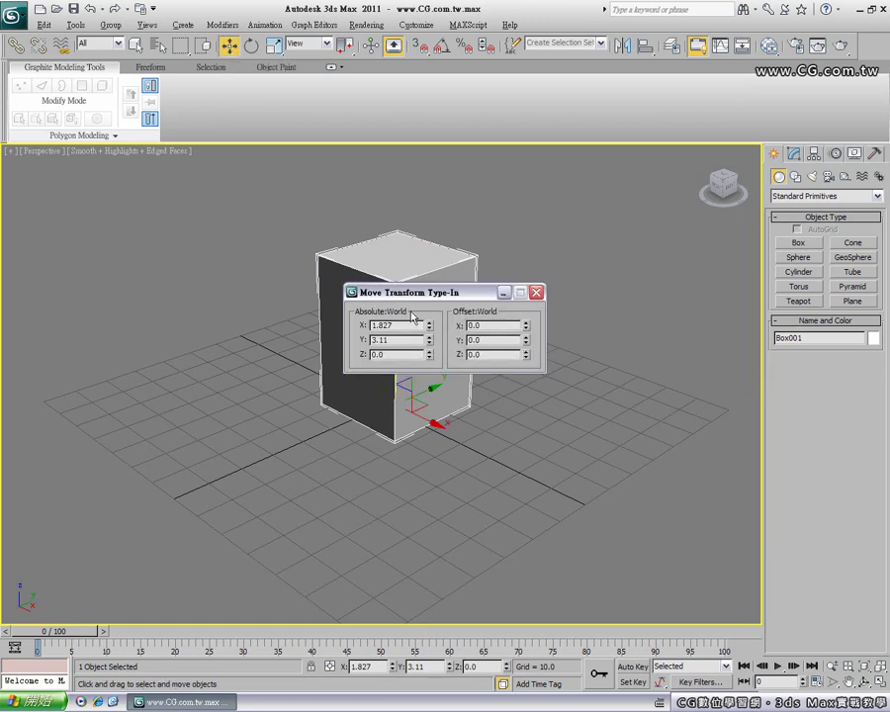
left_click_drag(386, 292, 550, 459)
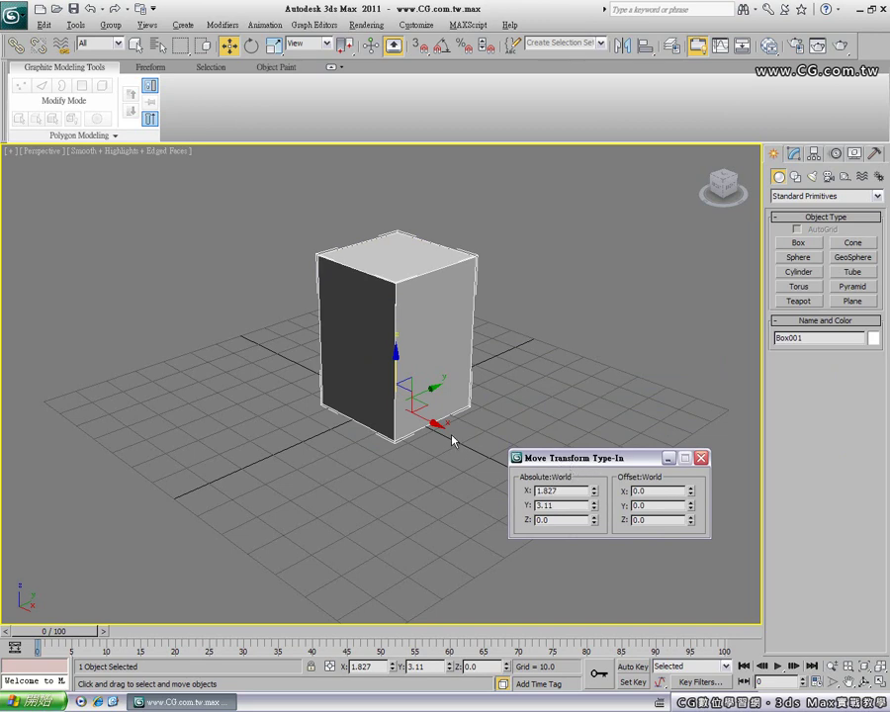
right_click(595, 492)
right_click(594, 505)
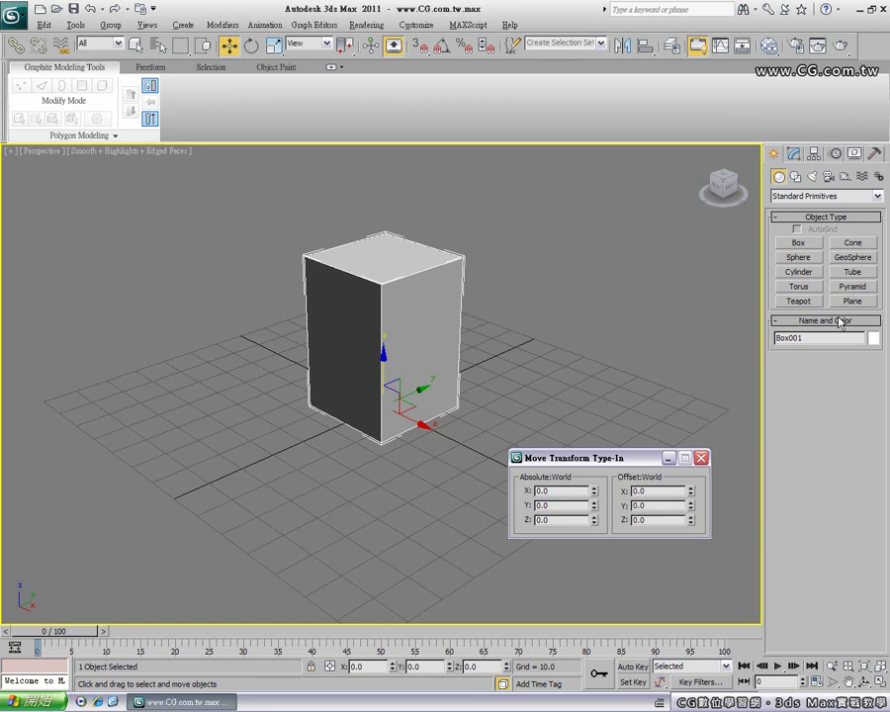
left_click(848, 287)
Draw a pyramid beside the box and size it 45 wide, 45 deep and 30 tall.
left_click_drag(47, 428, 259, 447)
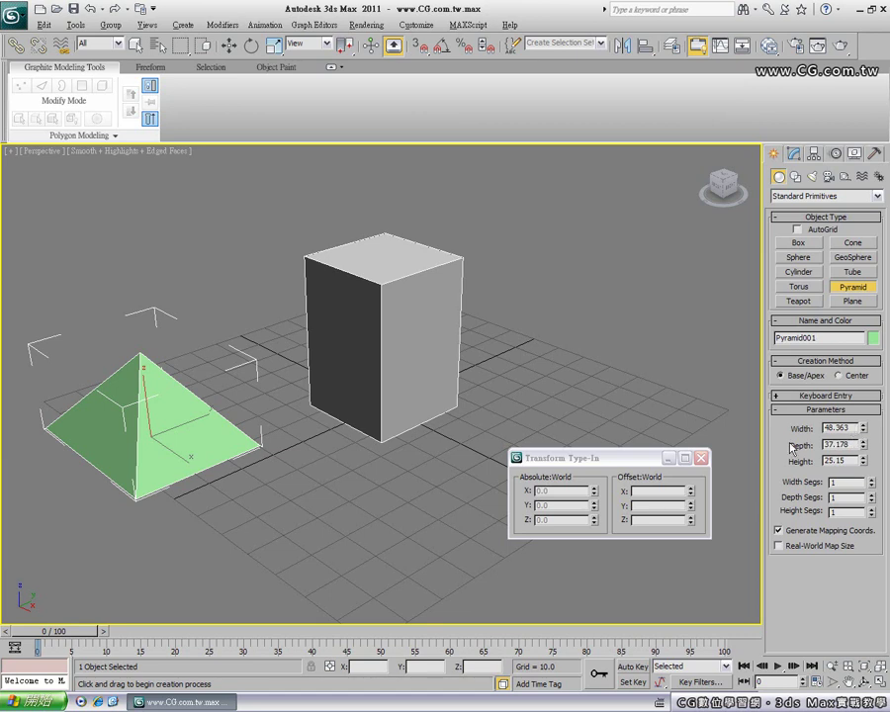
left_click_drag(865, 429, 867, 427)
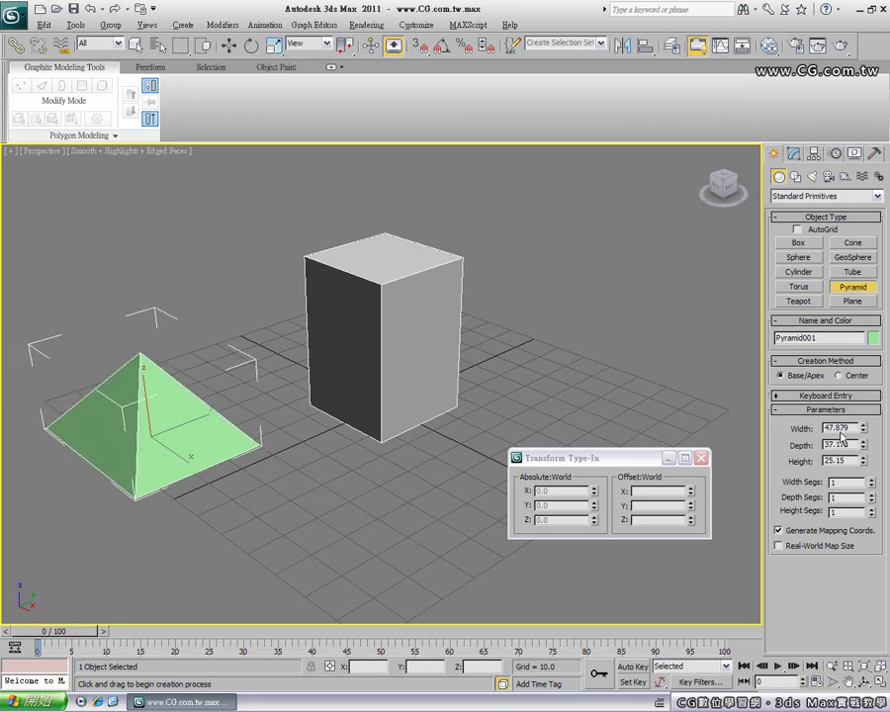
double_click(853, 426)
type("45")
key("Tab")
type("45")
key("Tab")
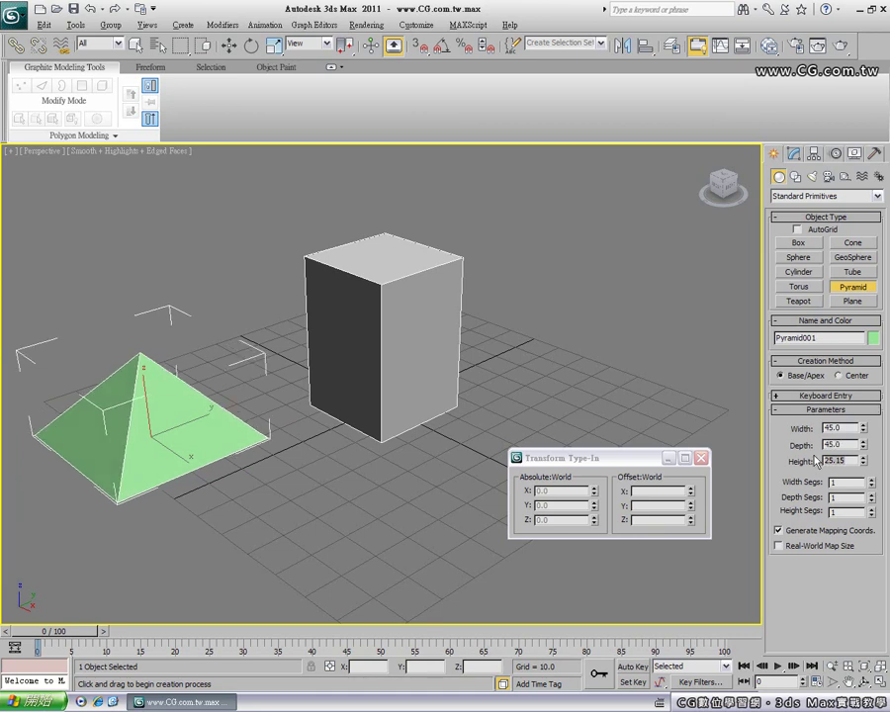
left_click(842, 461)
type("30")
key("Return")
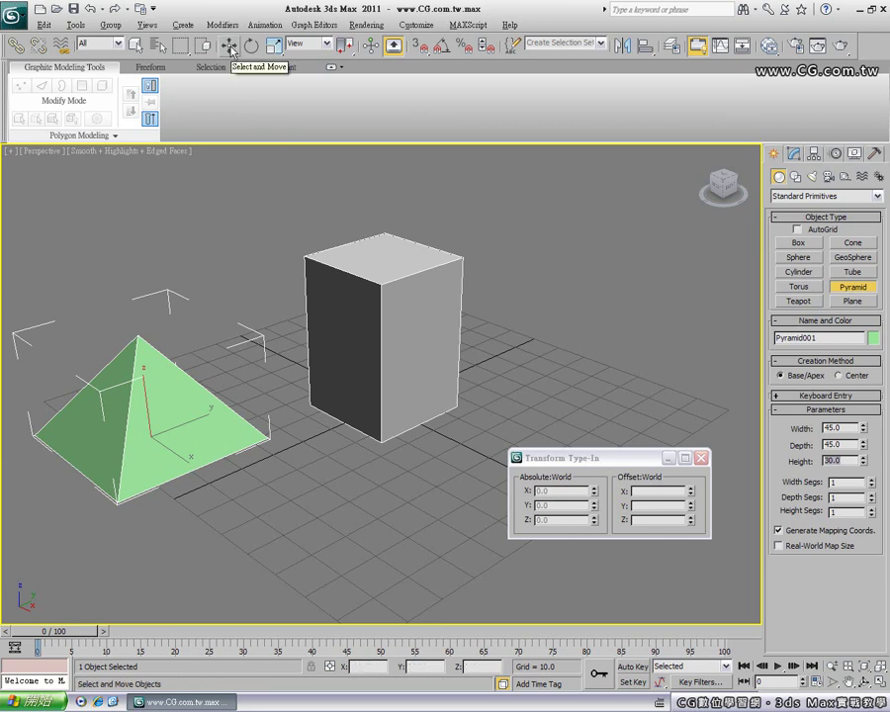
Zero the pyramid's X, Y and Z position in the Move Transform Type-In.
left_click(231, 50)
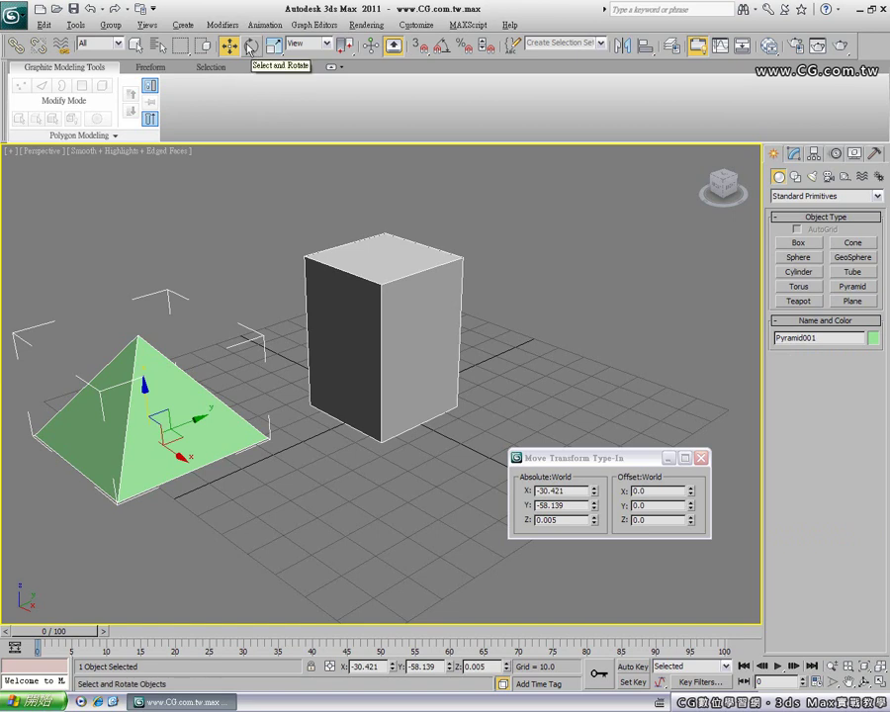
left_click(250, 47)
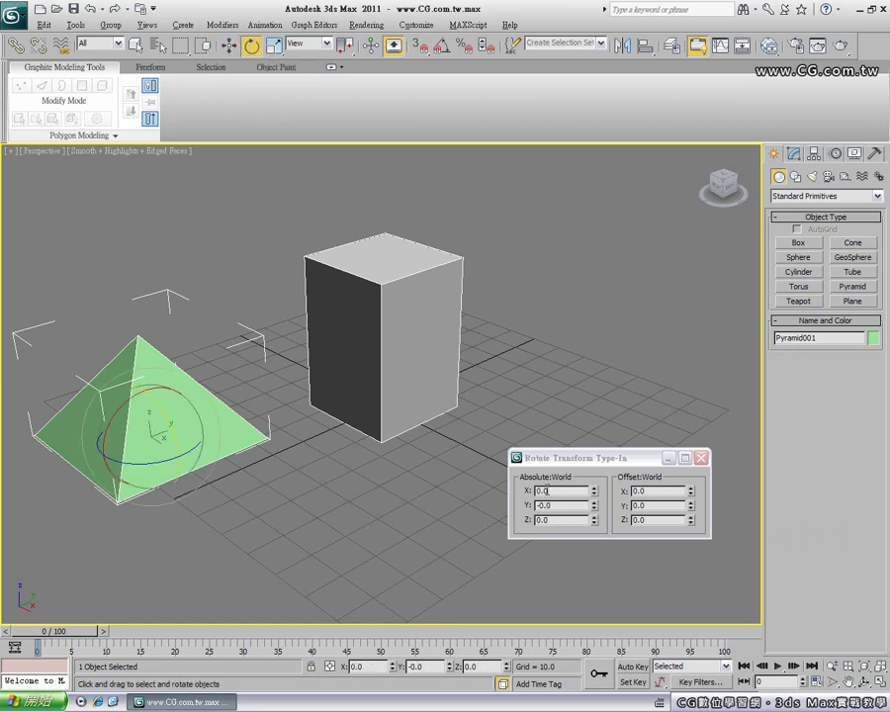
left_click(541, 492)
left_click(229, 46)
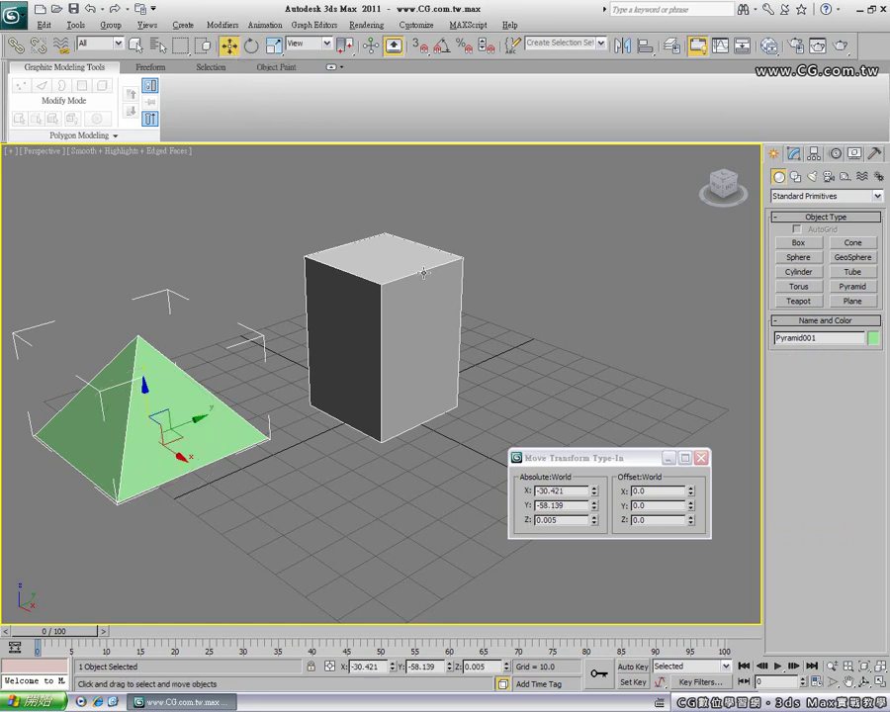
right_click(594, 491)
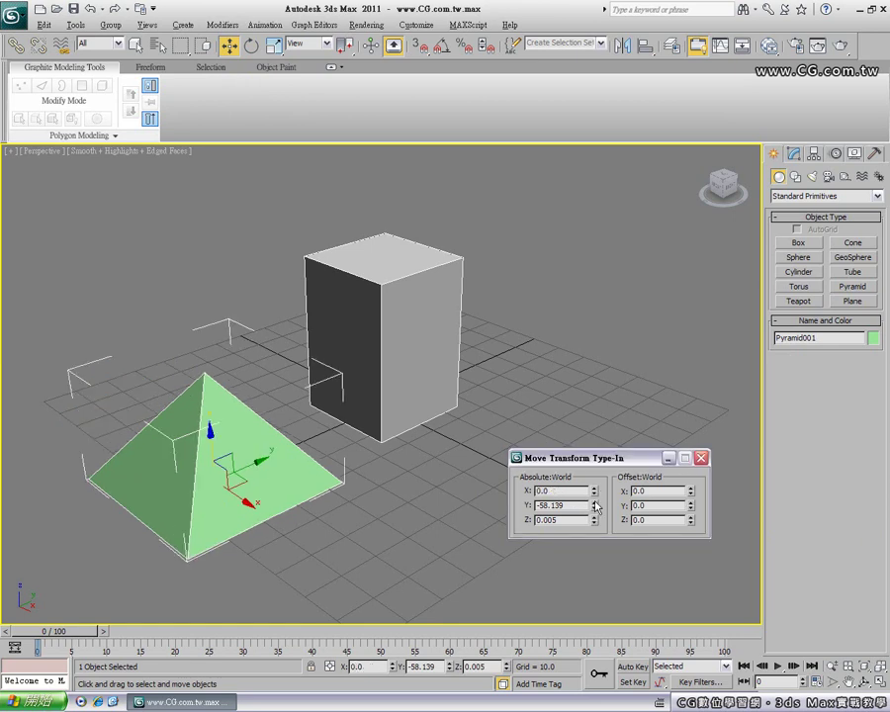
right_click(594, 505)
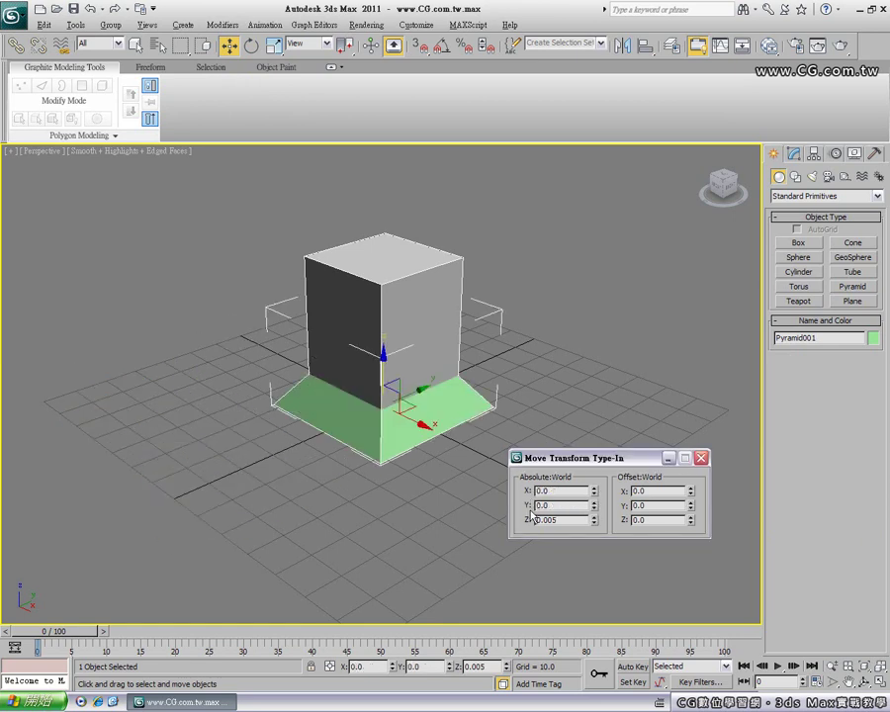
right_click(594, 520)
left_click(701, 458)
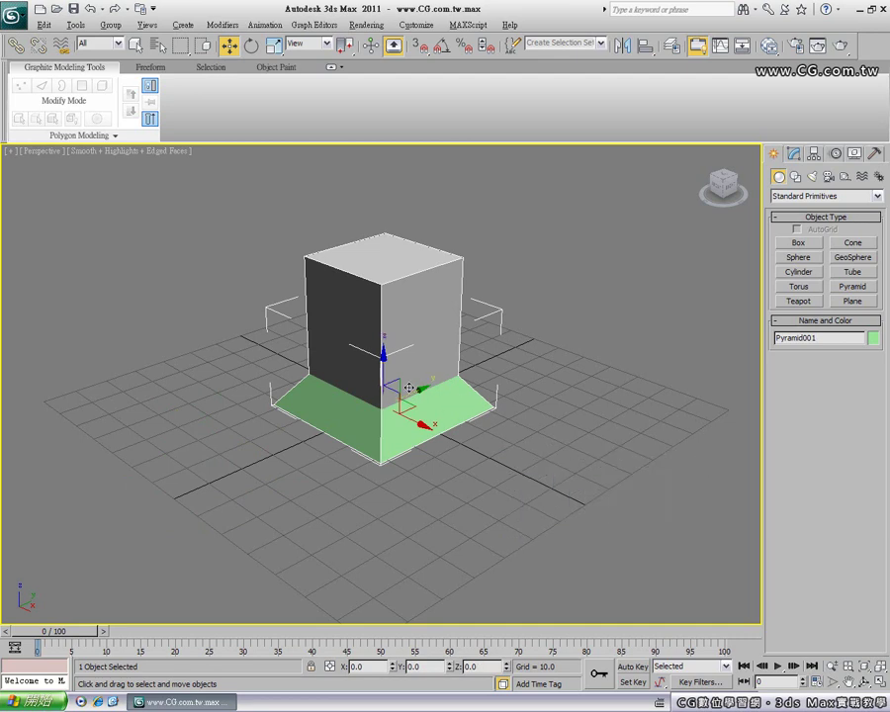
Raise the pyramid along Z to about 73 so it hovers above the box.
left_click_drag(382, 363, 384, 162)
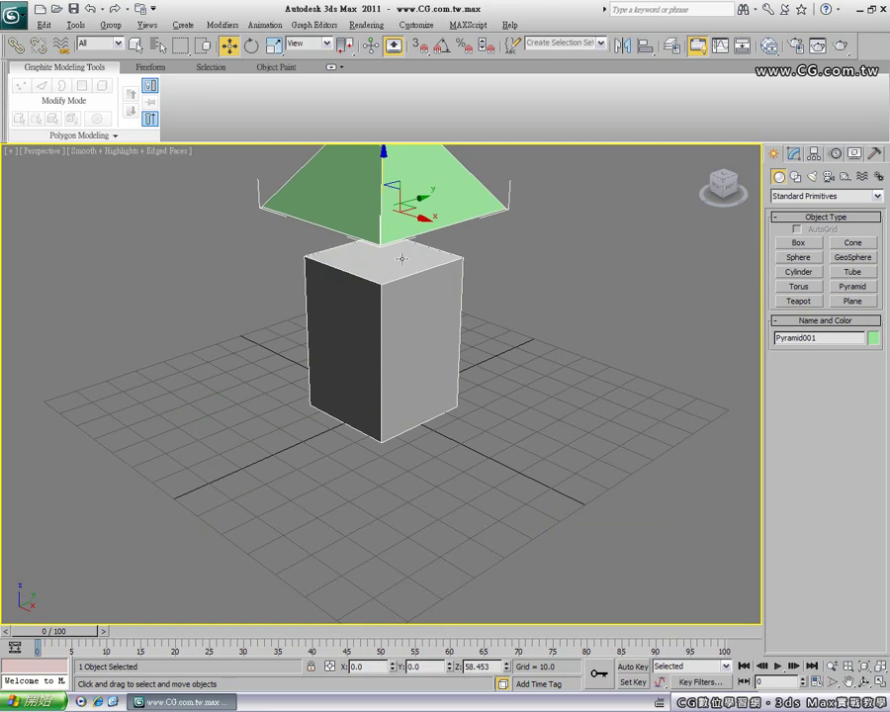
mouse_move(406, 284)
middle_mouse_down()
mouse_move(383, 427)
mouse_move(392, 382)
mouse_move(388, 269)
middle_mouse_up()
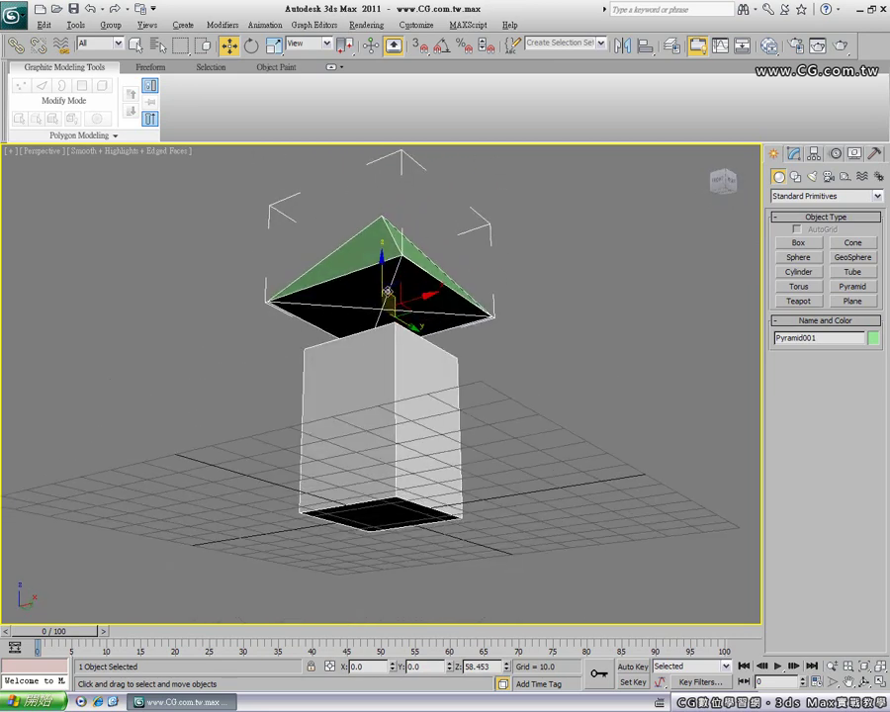
left_click_drag(388, 269, 388, 223)
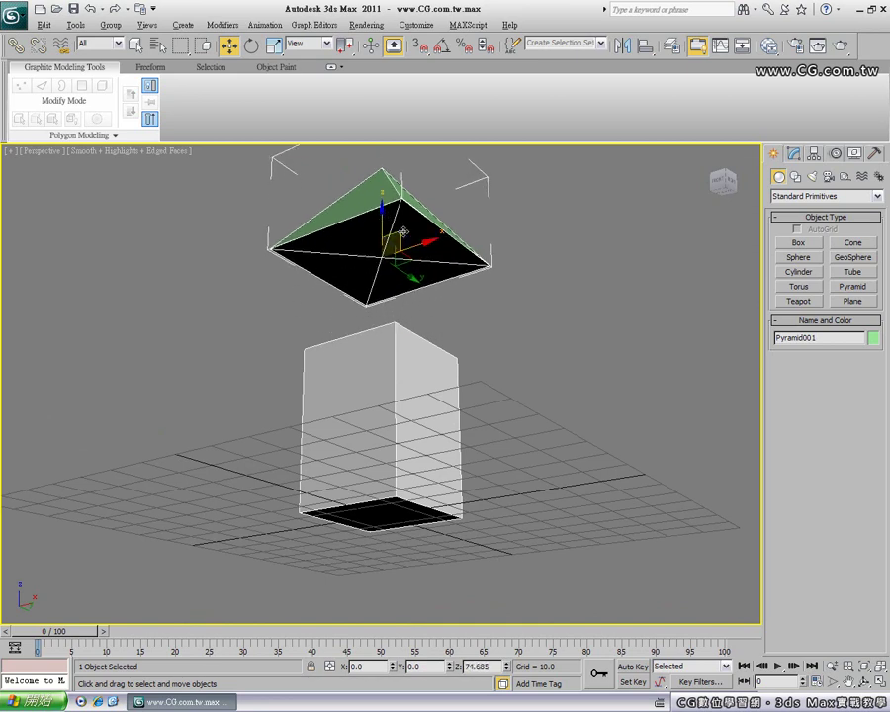
mouse_move(340, 309)
middle_mouse_down("alt")
mouse_move(378, 360)
mouse_move(371, 406)
mouse_move(401, 331)
mouse_move(386, 228)
middle_mouse_up("alt")
left_click_drag(382, 188, 382, 199)
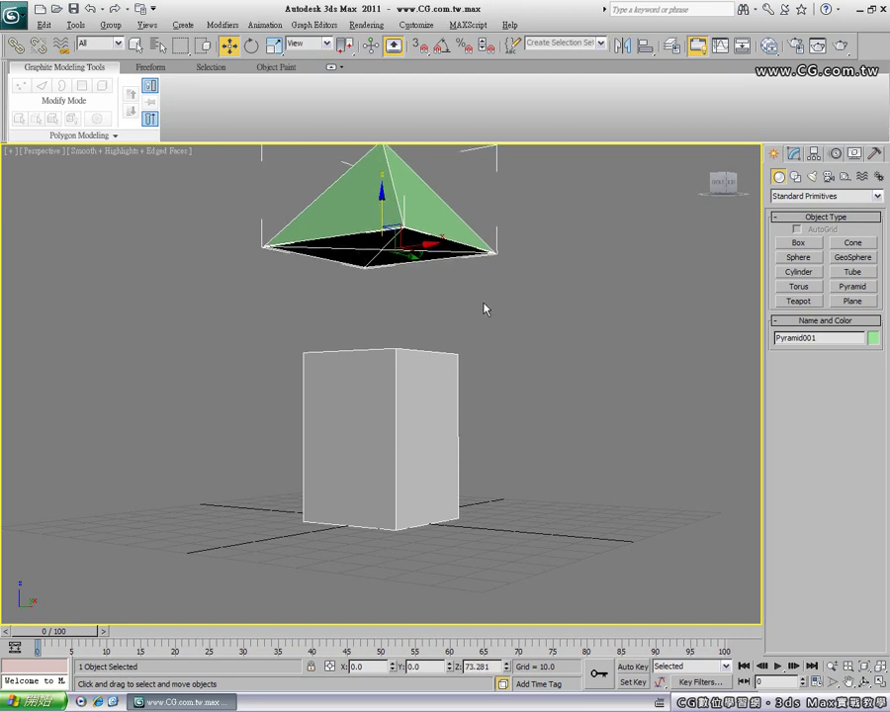
mouse_move(402, 305)
middle_mouse_down("alt")
mouse_move(387, 316)
mouse_move(389, 289)
middle_mouse_up("alt")
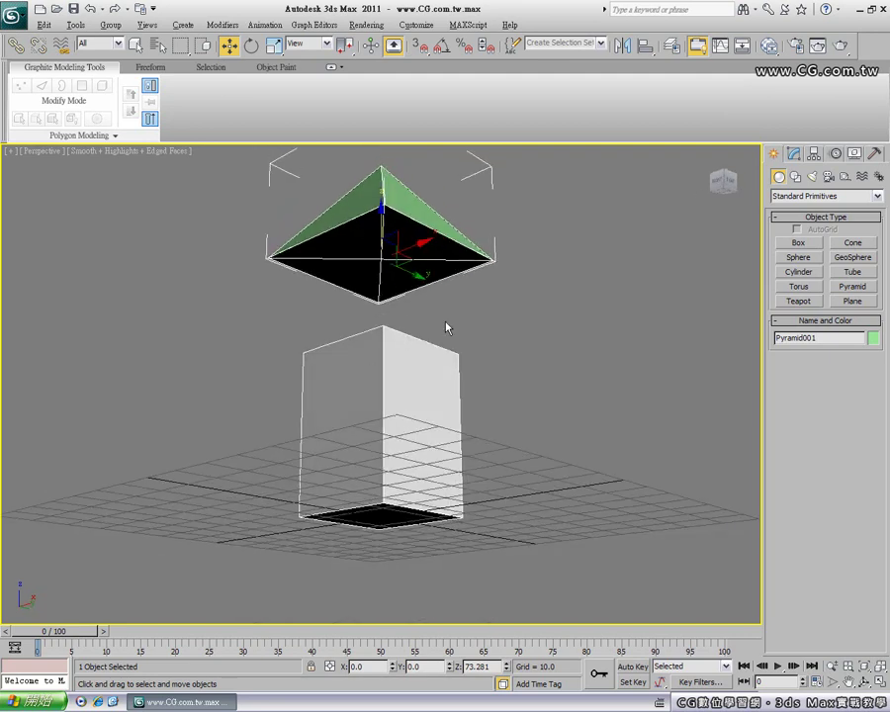
Select the box and convert it to an Editable Poly.
left_click(513, 400)
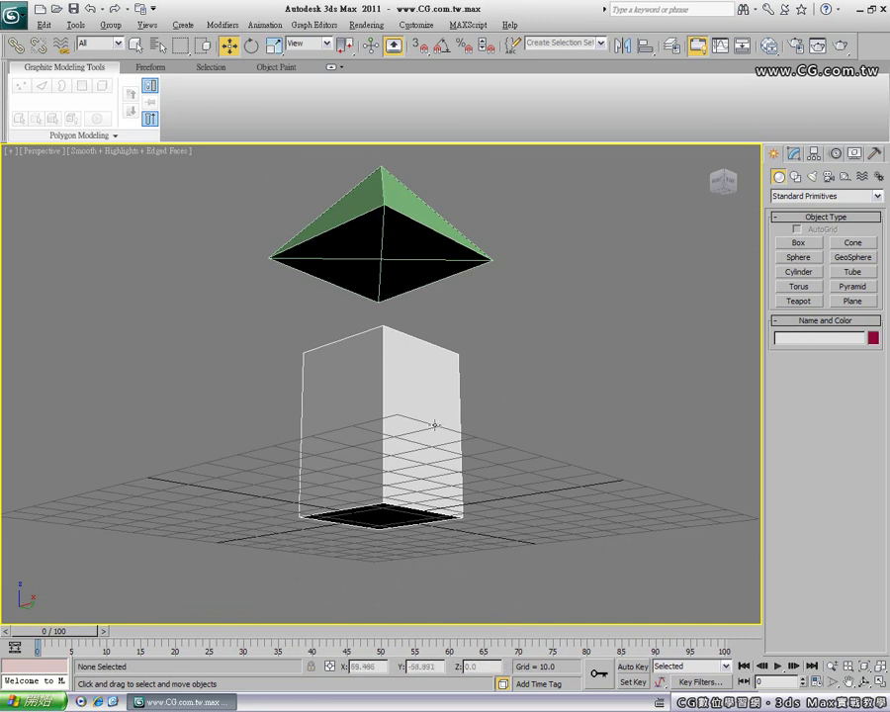
left_click(447, 408)
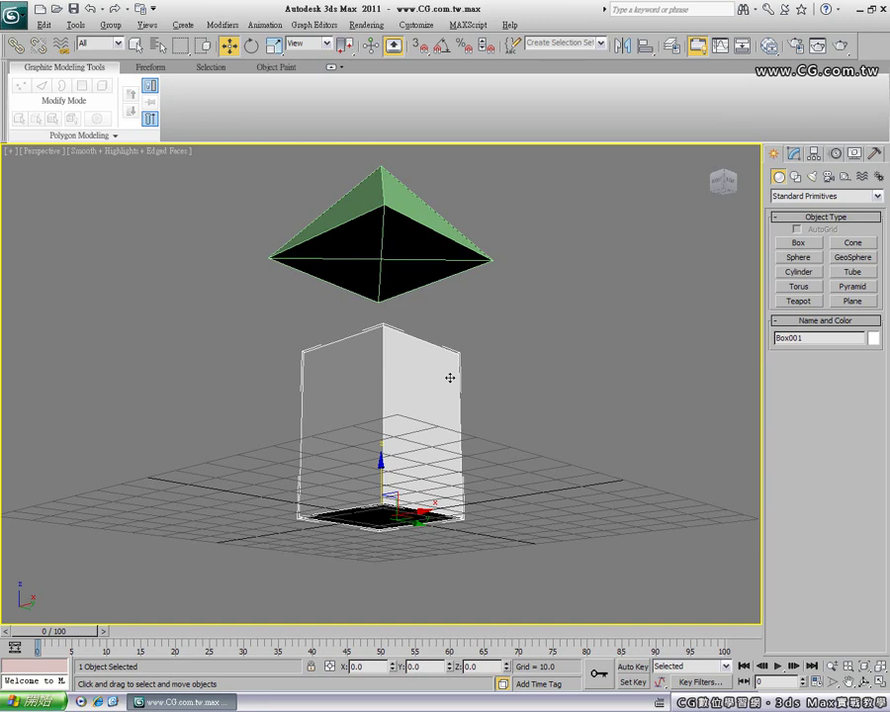
right_click(450, 378)
mouse_move(485, 503)
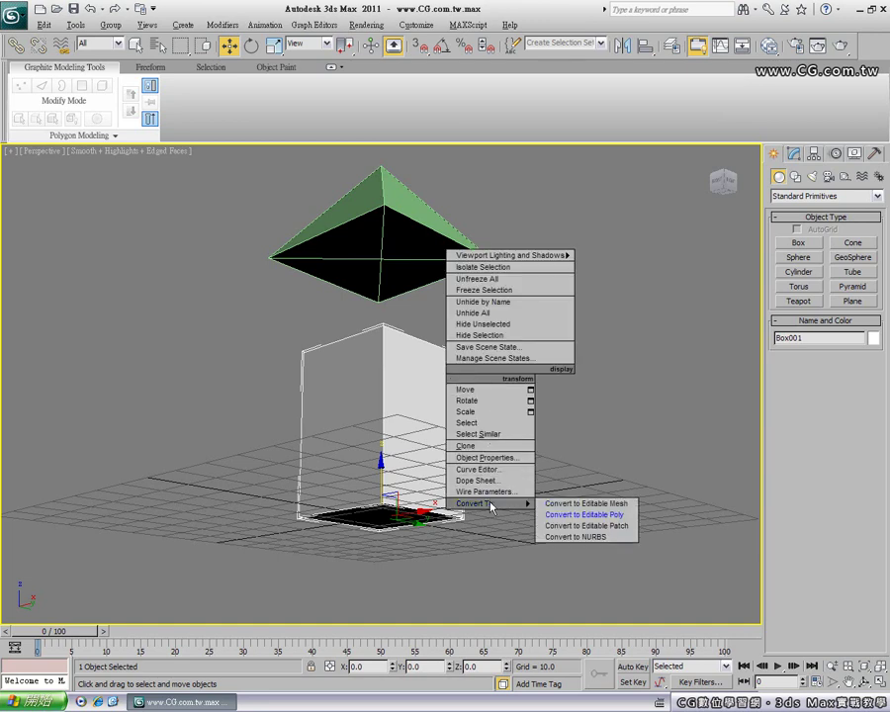
left_click(592, 516)
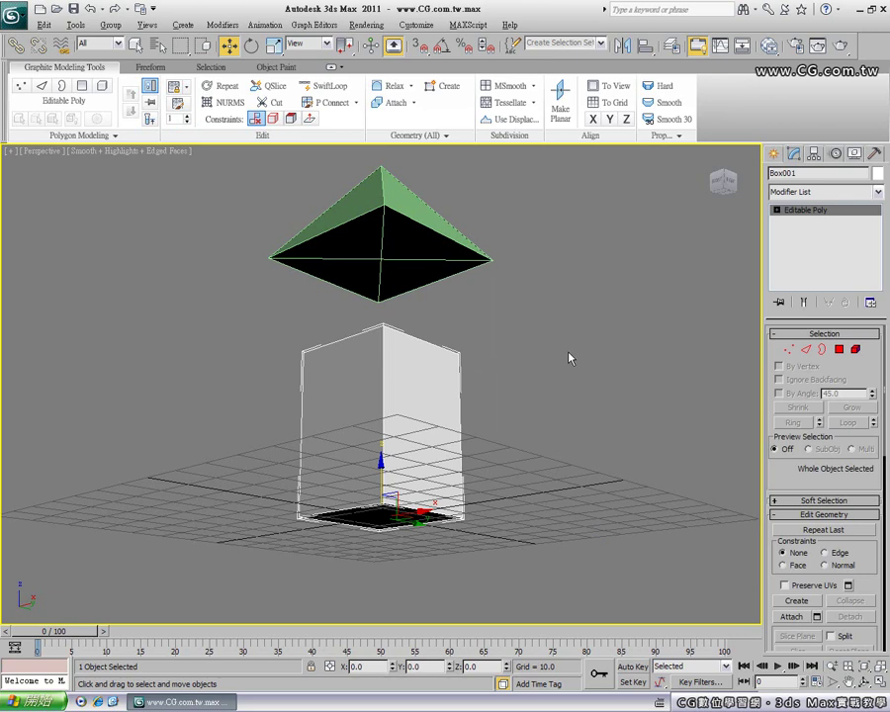
Attach the pyramid to the box's editable poly.
left_click(397, 104)
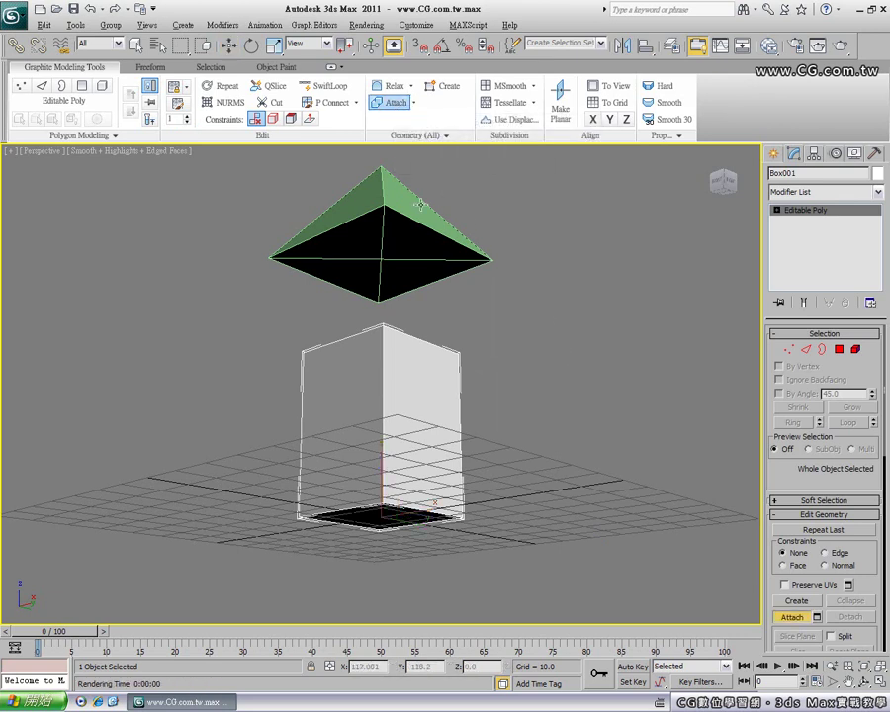
left_click(410, 234)
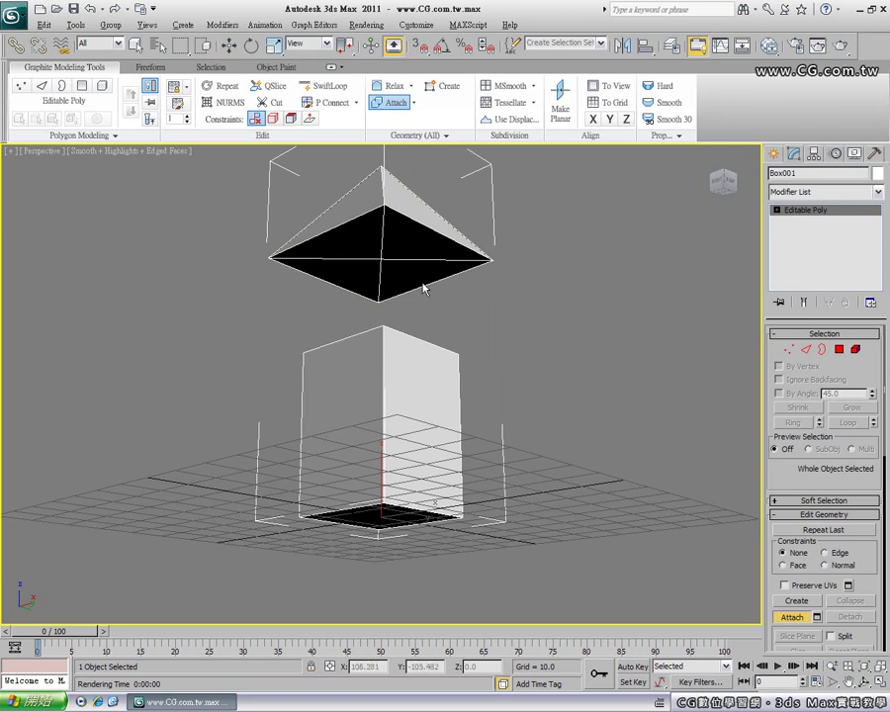
mouse_move(425, 272)
middle_mouse_down("alt")
mouse_move(418, 333)
mouse_move(378, 362)
mouse_move(532, 341)
mouse_move(386, 340)
mouse_move(380, 318)
mouse_move(374, 405)
mouse_move(394, 332)
mouse_move(394, 420)
mouse_move(395, 334)
mouse_move(422, 319)
middle_mouse_up("alt")
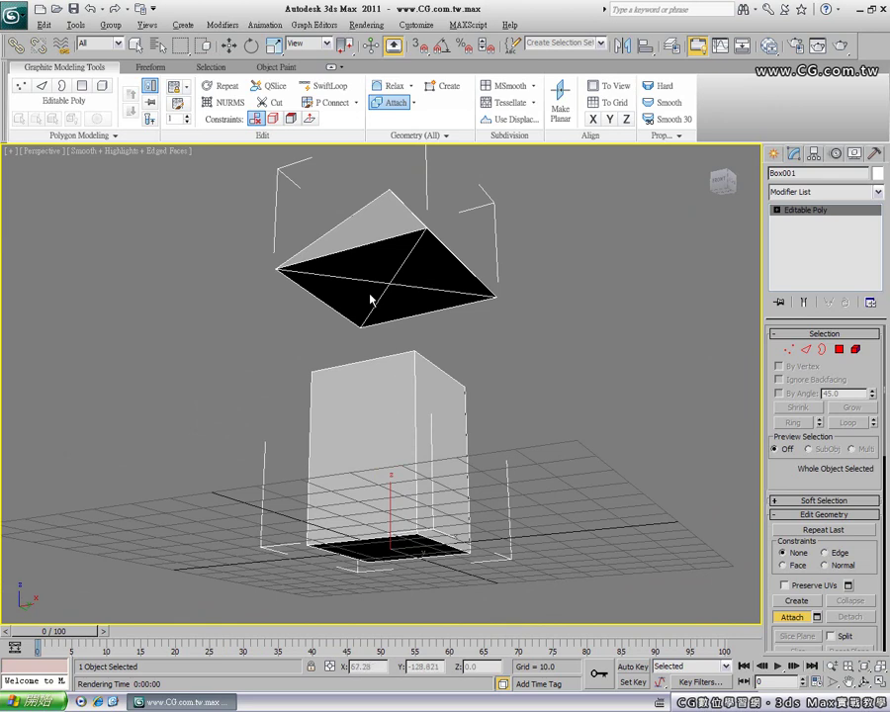
In Polygon mode, select the pyramid's four underside faces and the box's top face.
left_click(839, 351)
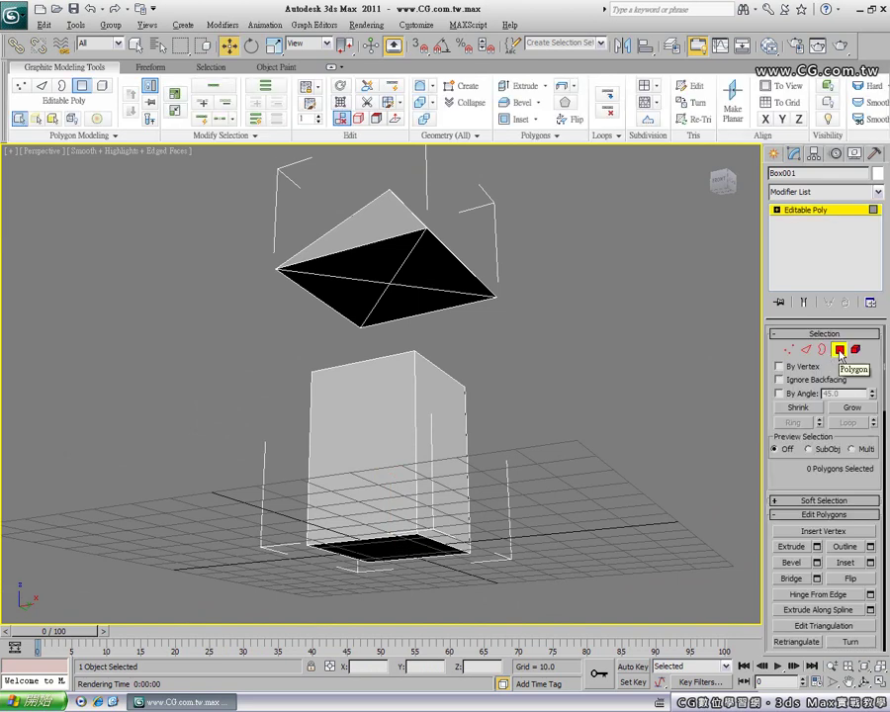
left_click(776, 210)
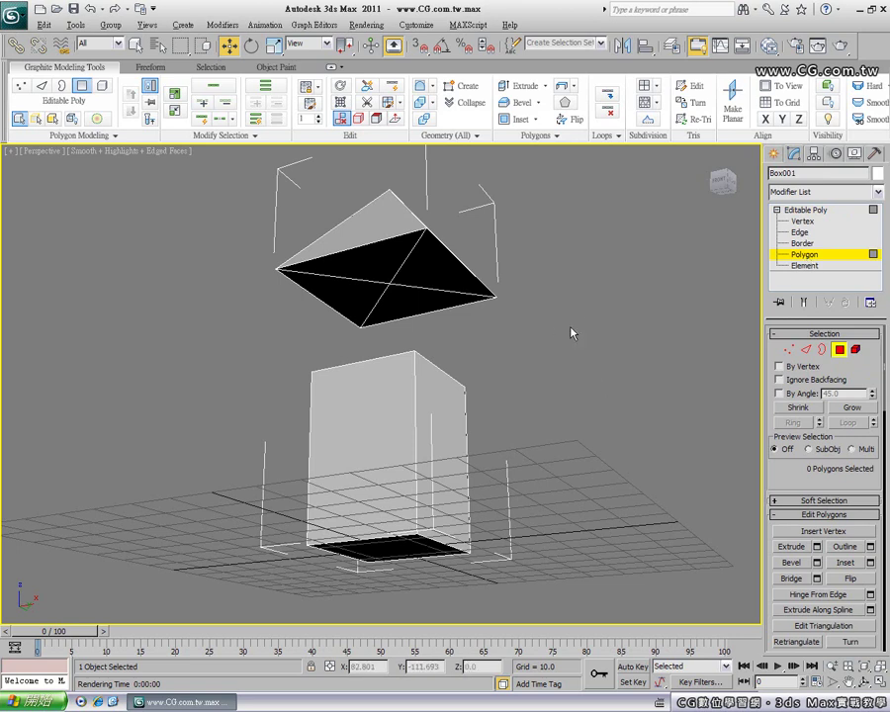
left_click(419, 275)
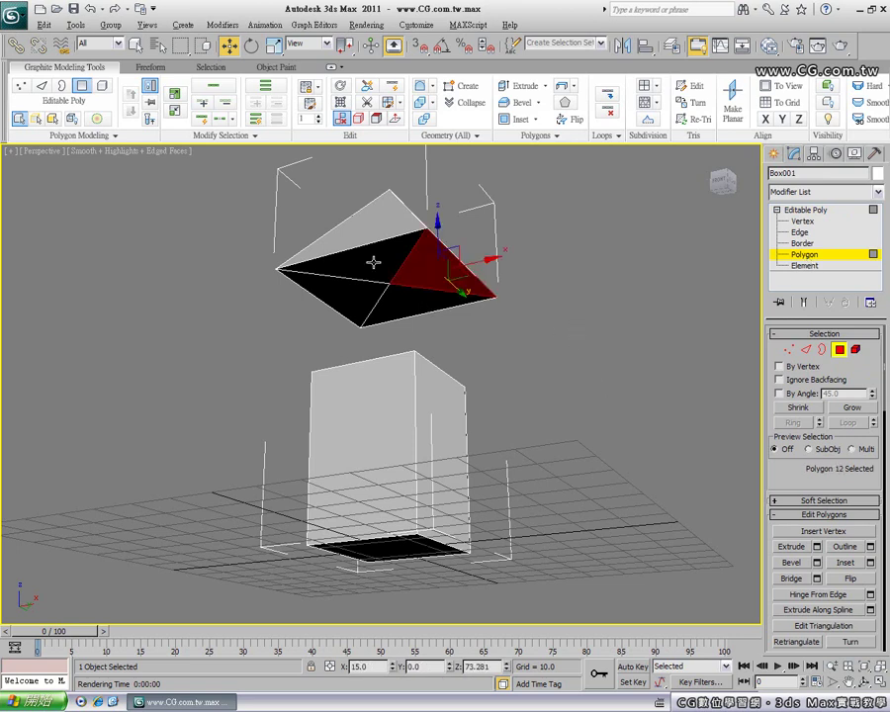
left_click(374, 312, "ctrl")
left_click(362, 299, "ctrl")
left_click(394, 306, "ctrl")
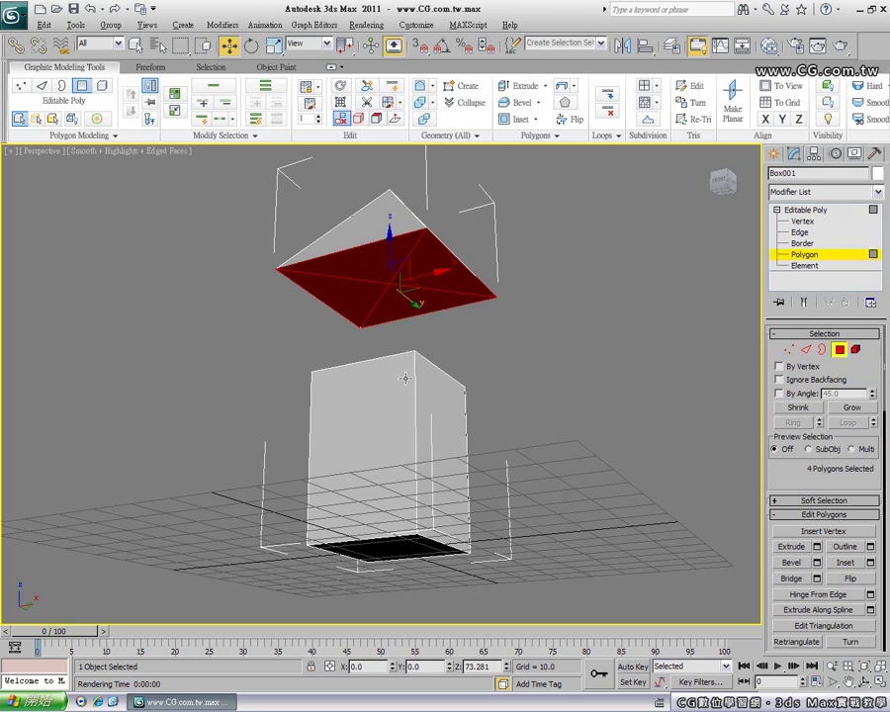
middle_click_drag(405, 360, 393, 413, "alt")
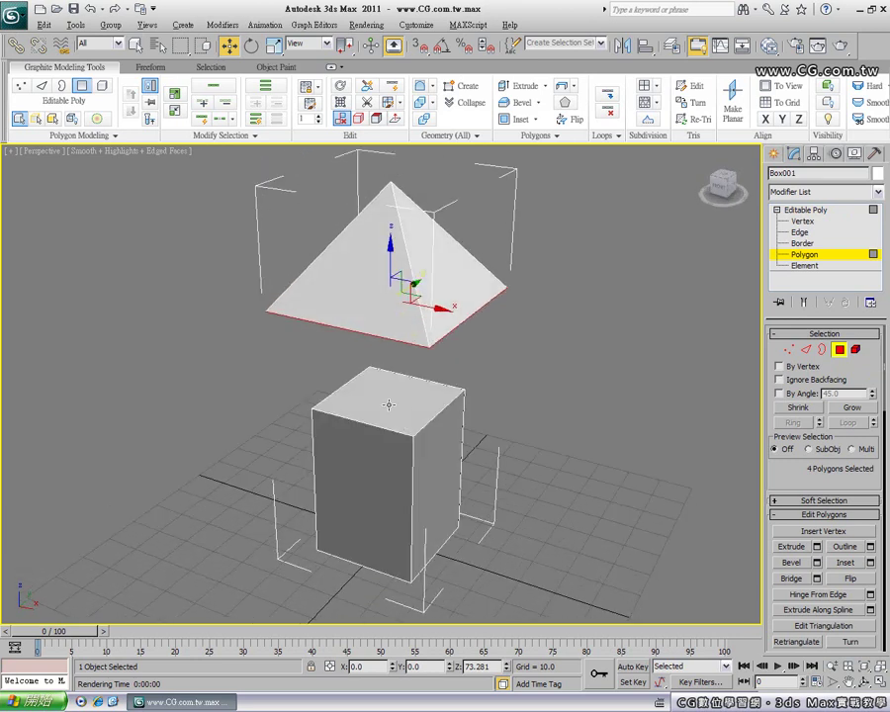
left_click(389, 405, "ctrl")
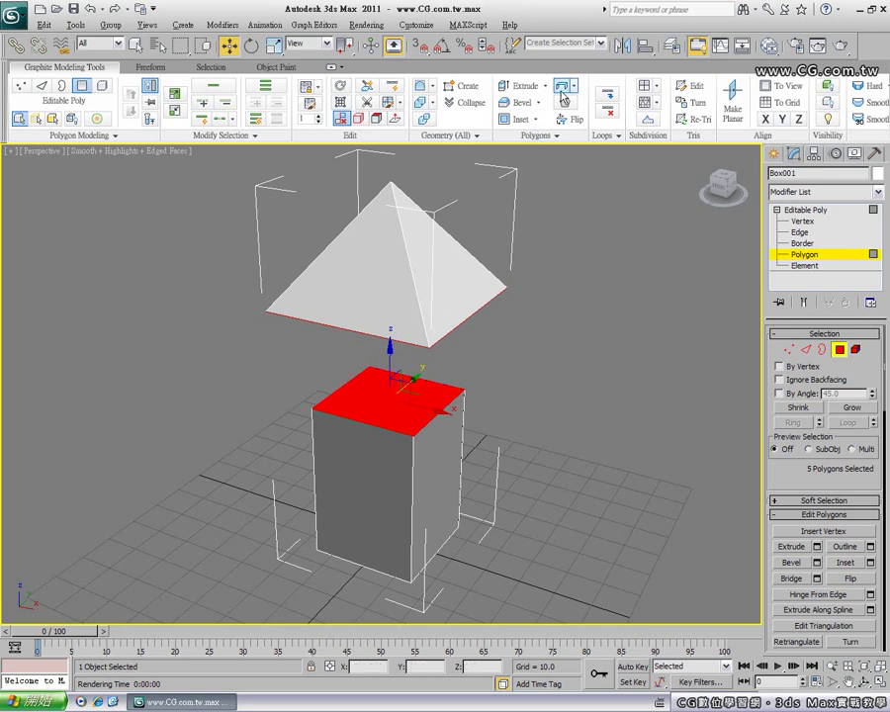
mouse_move(562, 86)
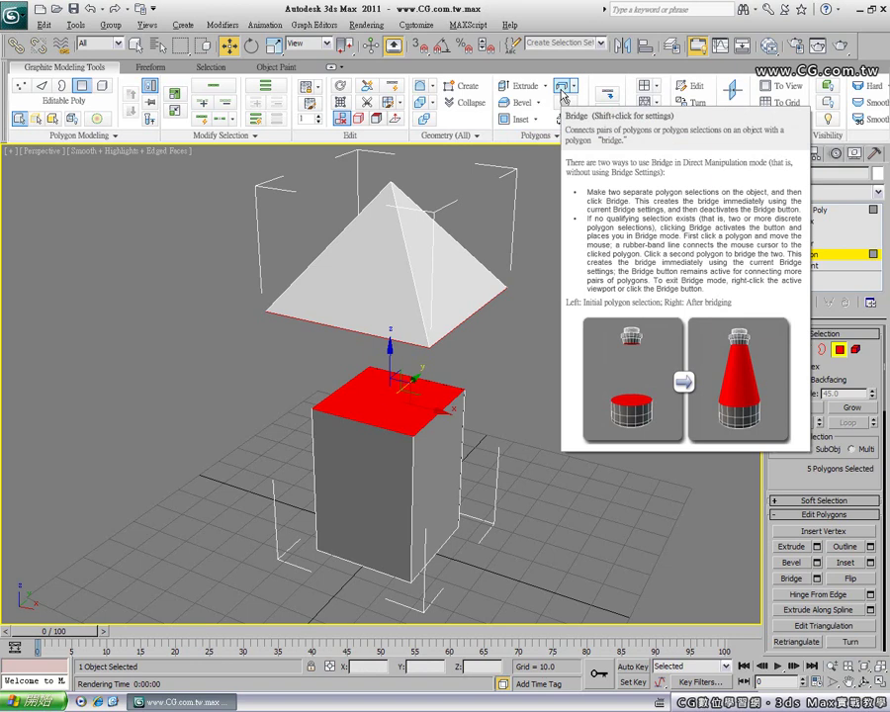
Bridge the selected faces to join the box top to the pyramid underside.
left_click(563, 94)
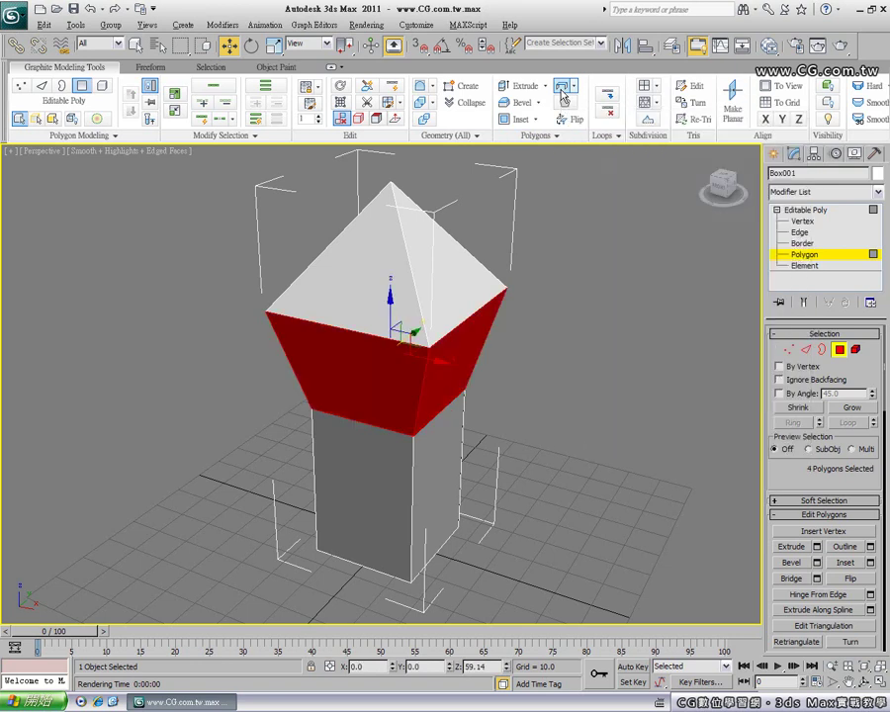
left_click(554, 361)
mouse_move(469, 411)
middle_mouse_down("alt")
mouse_move(566, 399)
mouse_move(443, 405)
mouse_move(451, 439)
middle_mouse_up("alt")
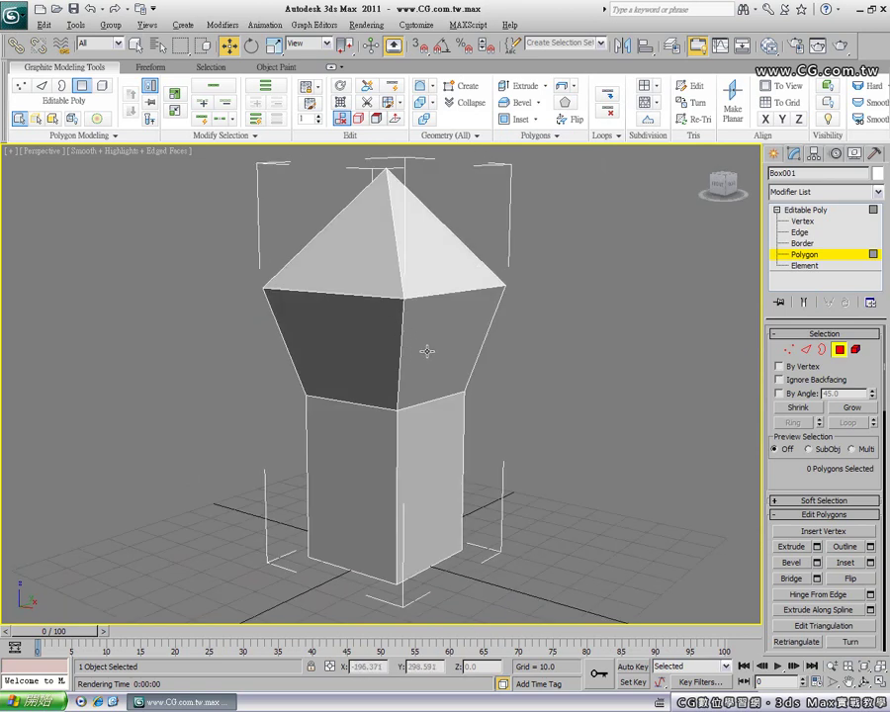
middle_click_drag(426, 399, 433, 363, "alt")
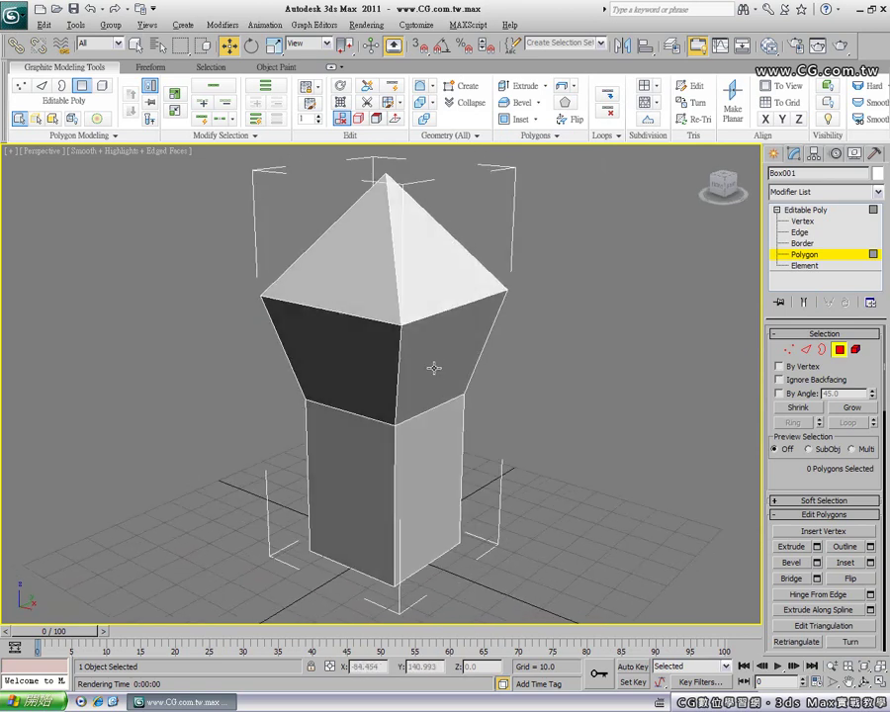
left_click(440, 377)
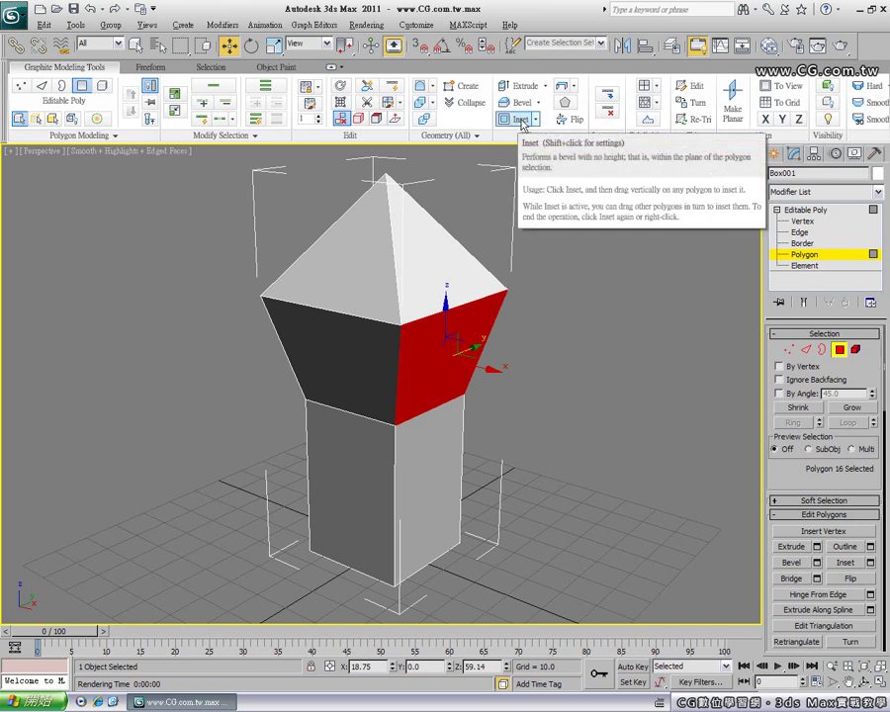
Inset the right front face to leave a border frame.
left_click(522, 125)
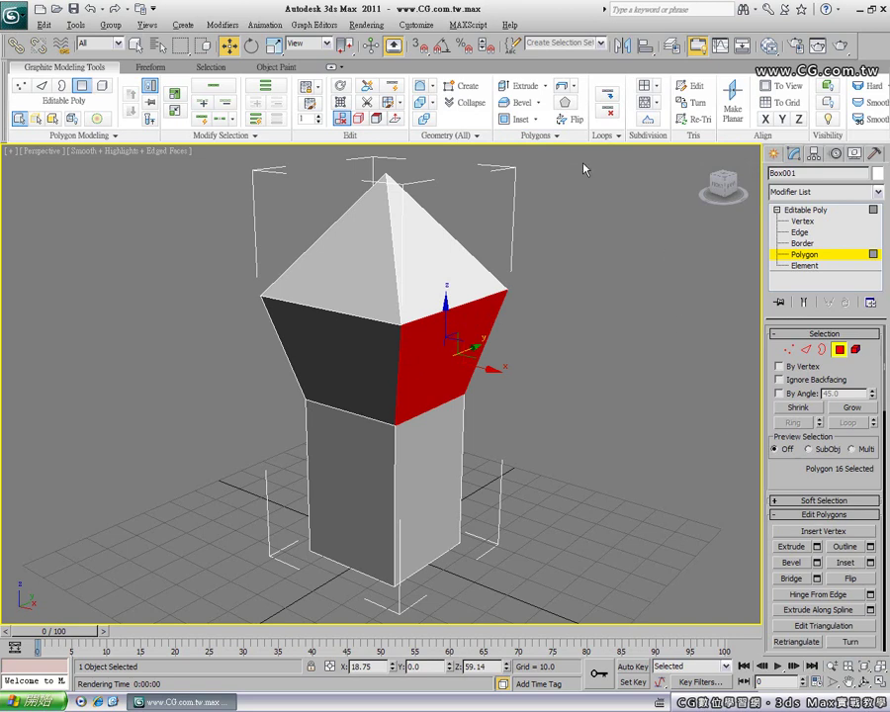
left_click(521, 118)
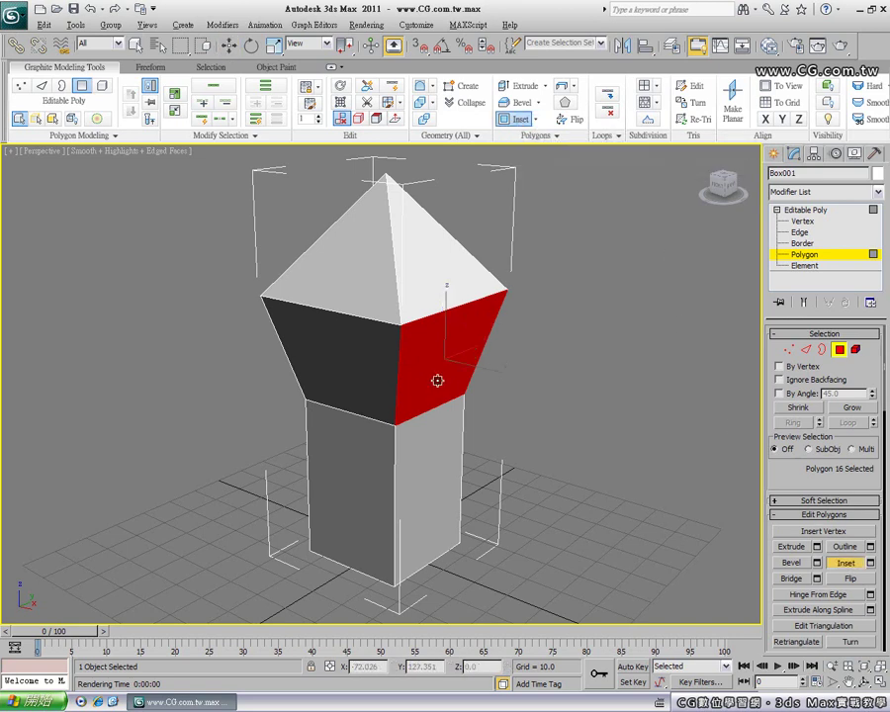
left_click_drag(433, 376, 435, 362)
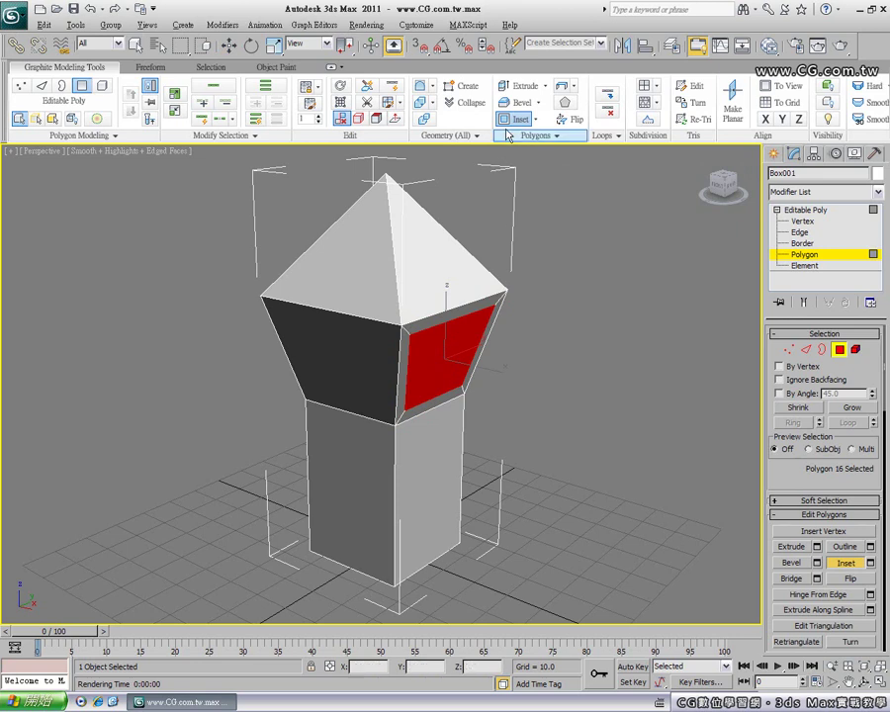
Extrude the inset face inward to form a recessed window.
left_click(516, 85)
left_click_drag(431, 362, 438, 381)
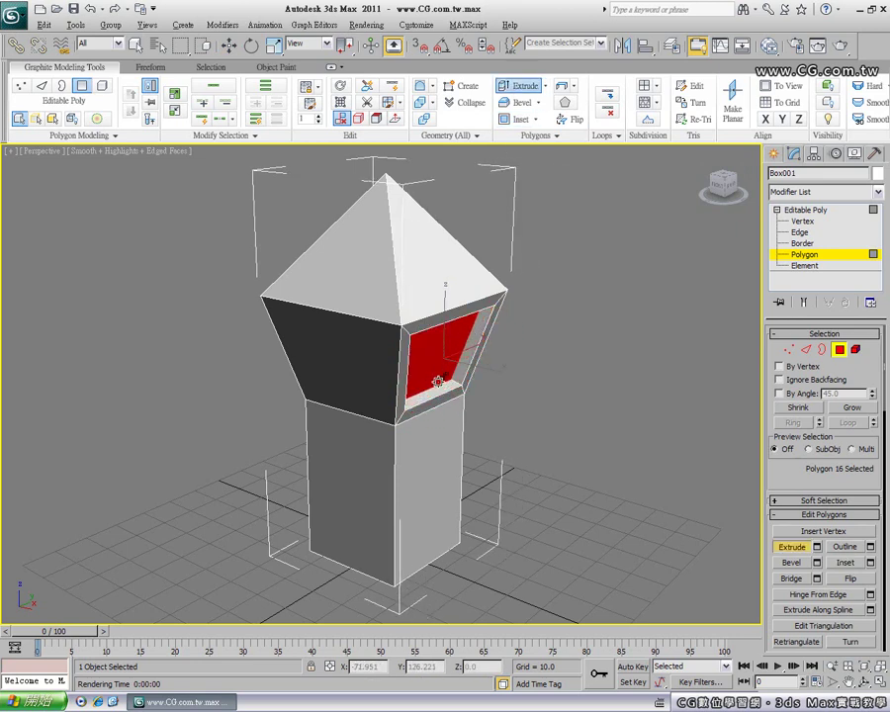
left_click(480, 433)
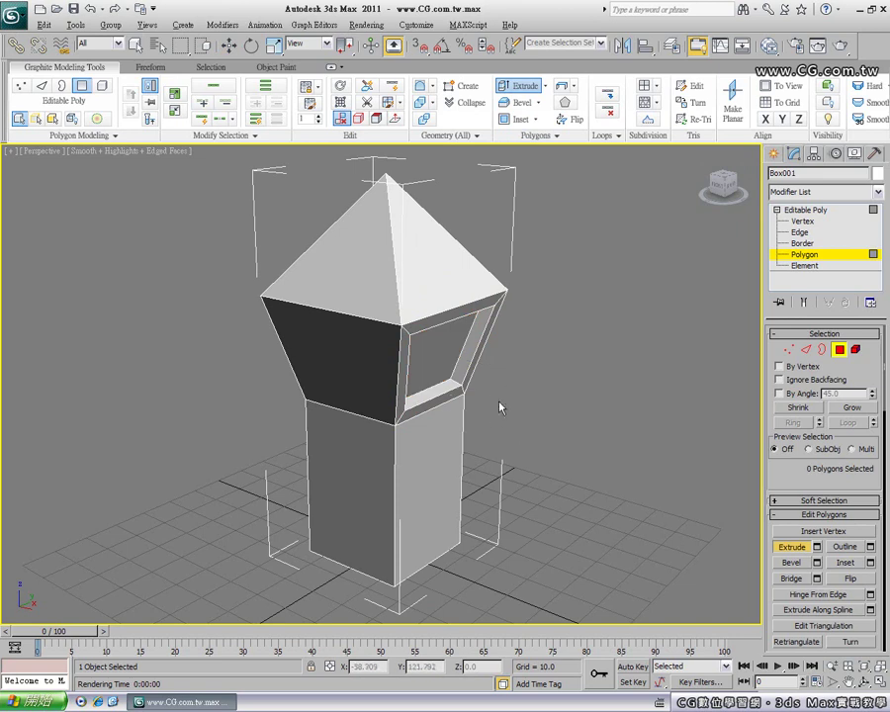
middle_click_drag(495, 401, 451, 367, "alt")
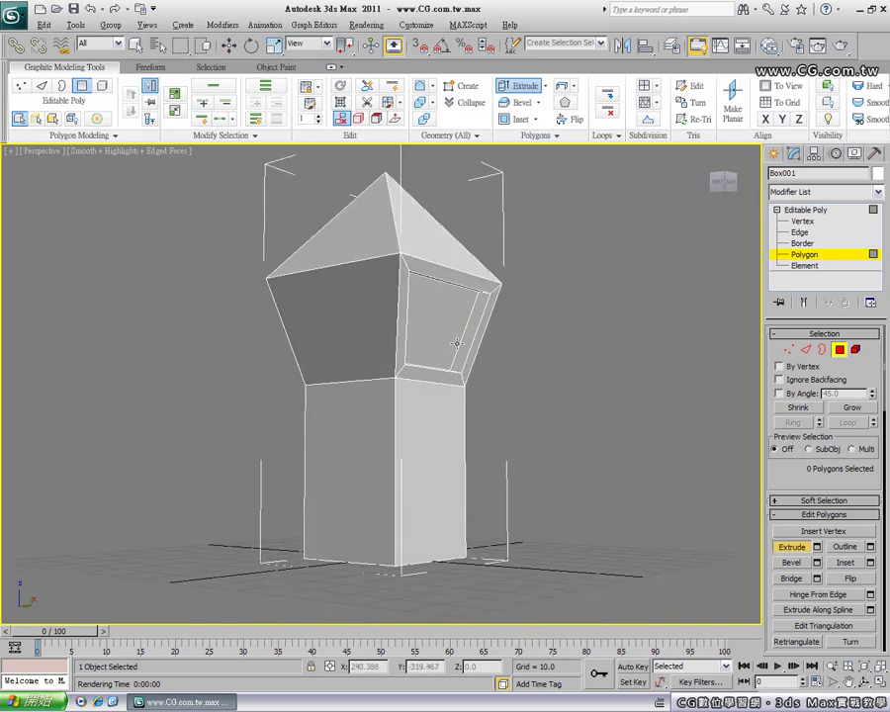
Nudge the recessed window face slightly downward and orbit around to inspect it.
left_click(431, 326)
key("w")
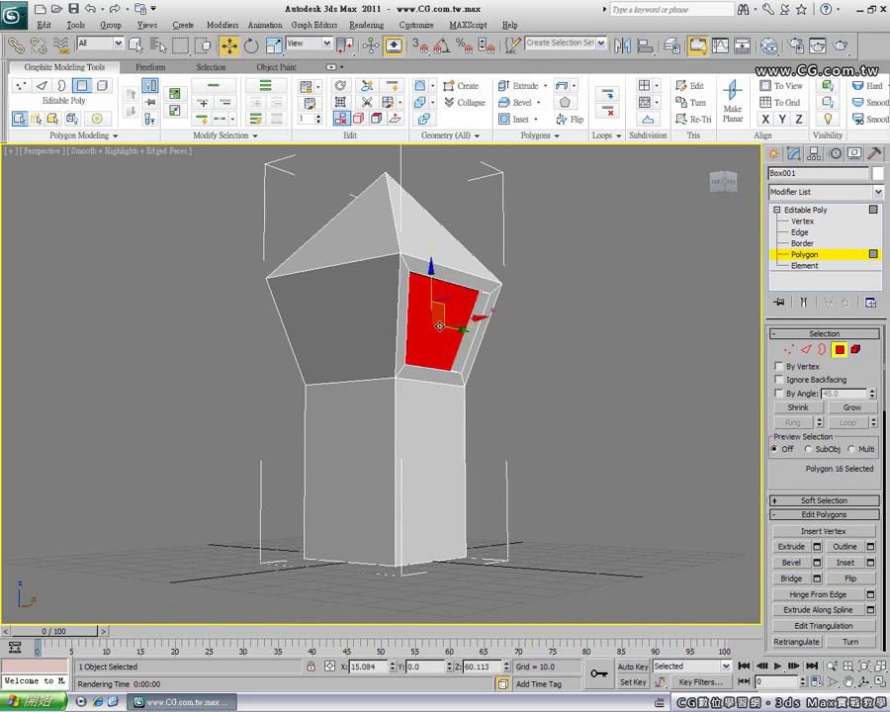
left_click_drag(431, 269, 431, 279)
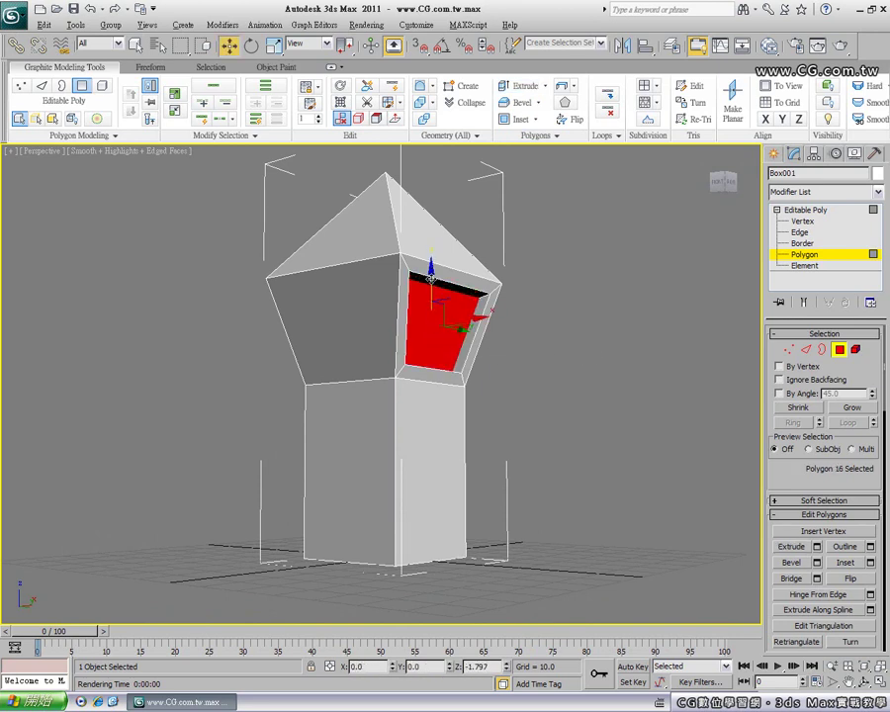
middle_click_drag(431, 279, 458, 393, "alt")
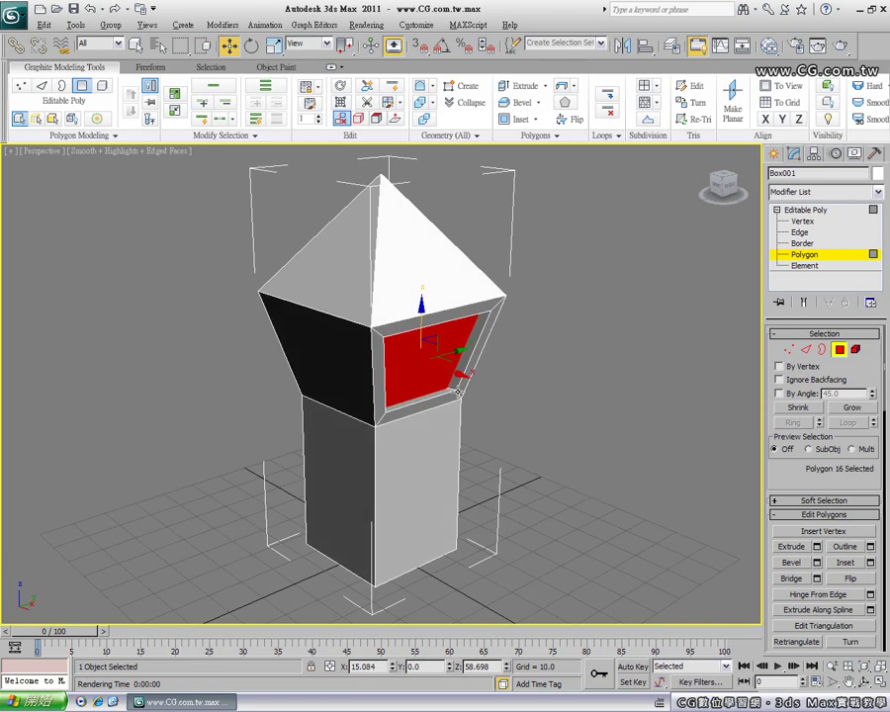
middle_click_drag(380, 382, 632, 354, "alt")
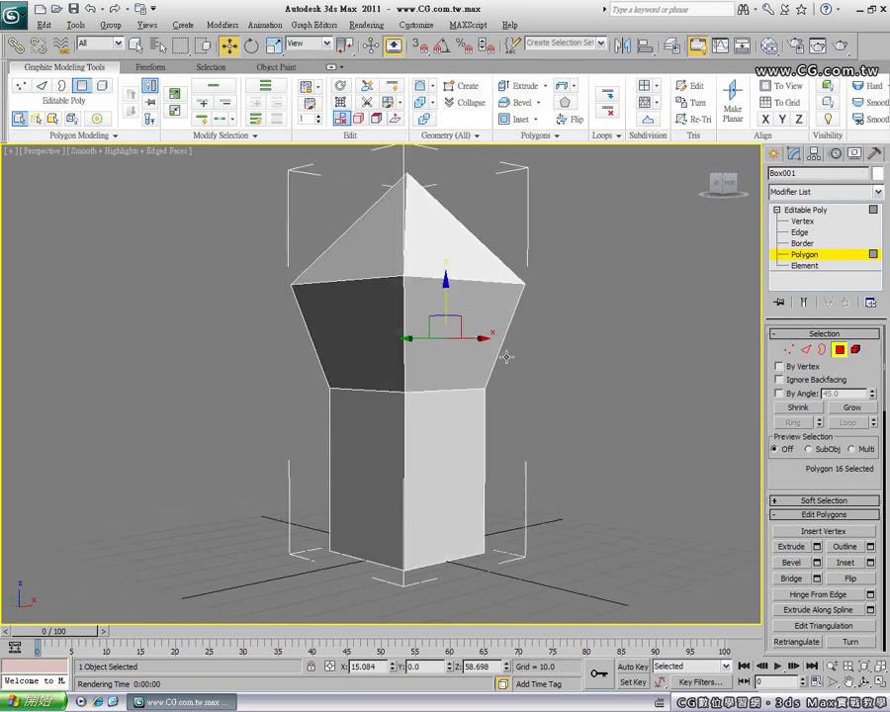
middle_click_drag(370, 361, 510, 352, "alt")
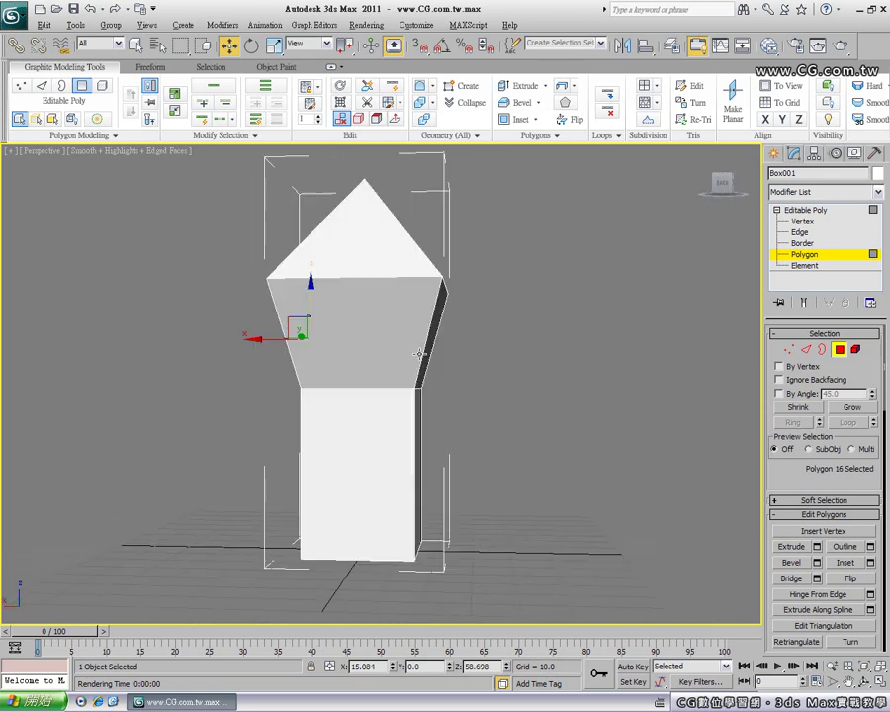
mouse_move(352, 359)
middle_mouse_down("alt")
mouse_move(423, 363)
mouse_move(378, 388)
mouse_move(343, 368)
mouse_move(316, 391)
middle_mouse_up("alt")
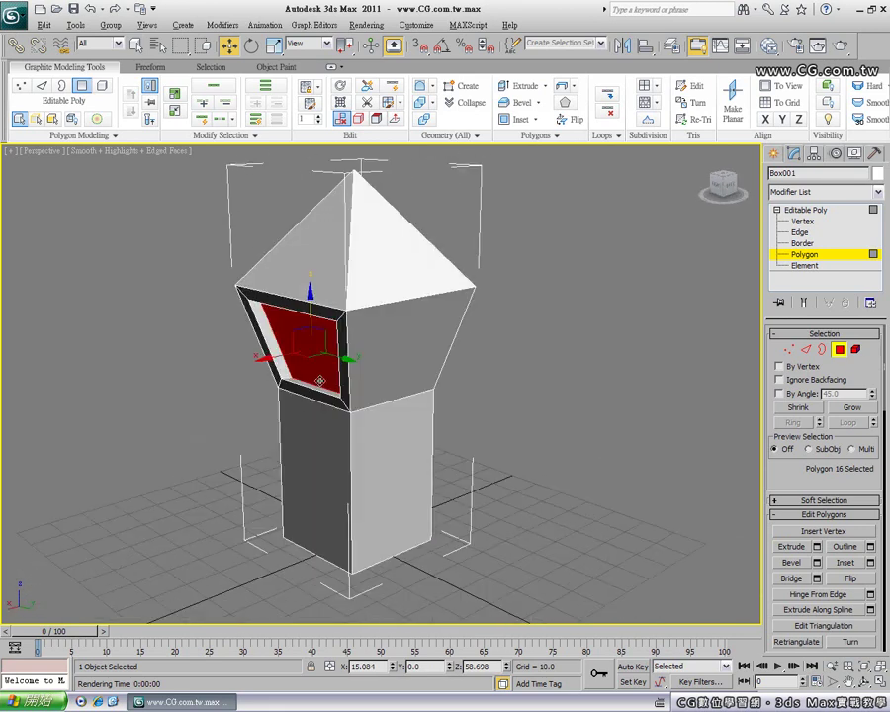
middle_click_drag(263, 382, 406, 388, "alt")
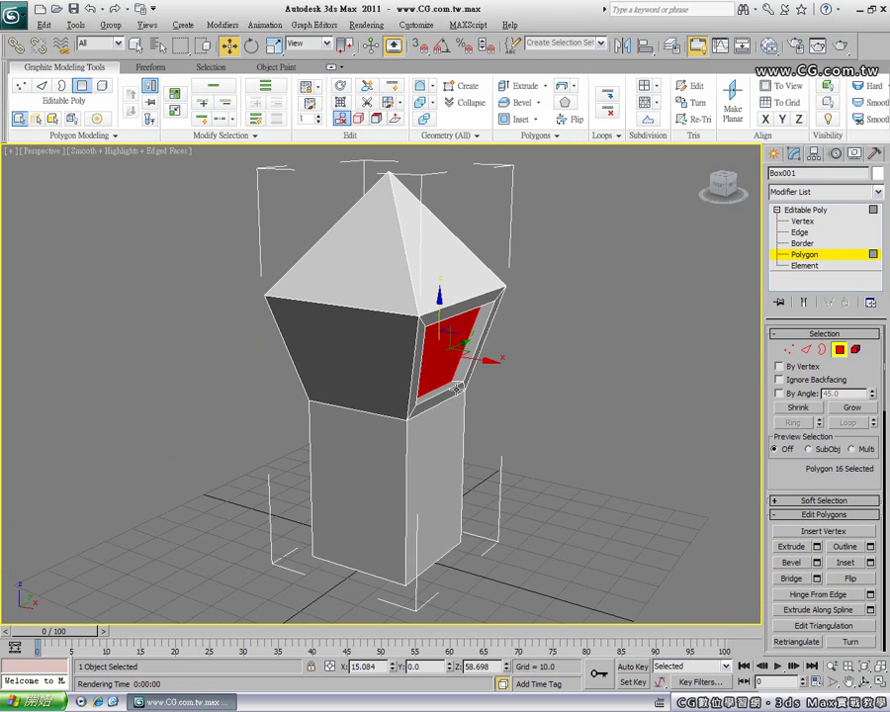
Undo the single-face inset and select all four sloped side faces of the upper block.
left_click(90, 9)
left_click(90, 9)
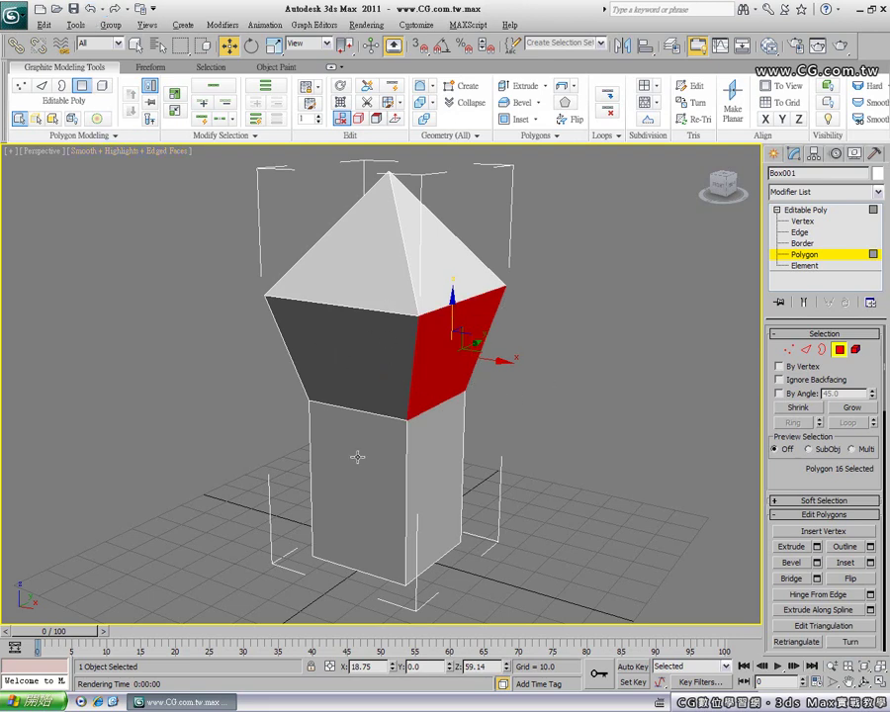
left_click(361, 359, "ctrl")
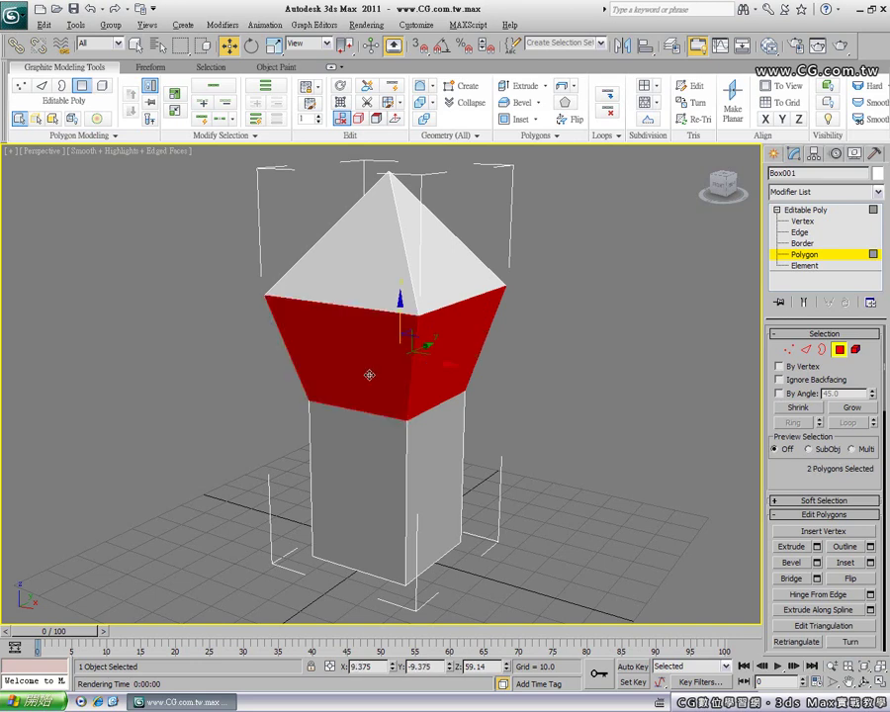
mouse_move(410, 359)
middle_mouse_down("alt")
mouse_move(371, 429)
mouse_move(456, 378)
middle_mouse_up("alt")
left_click(374, 378, "ctrl")
mouse_move(374, 378)
middle_mouse_down("alt")
mouse_move(335, 394)
mouse_move(441, 391)
middle_mouse_up("alt")
left_click(340, 367, "ctrl")
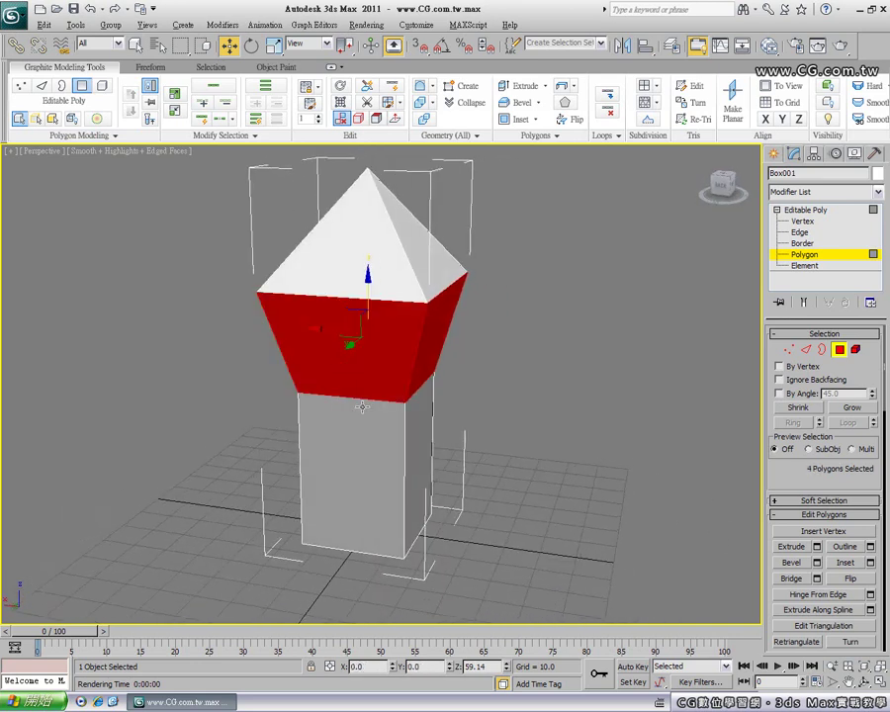
mouse_move(277, 386)
middle_mouse_down("alt")
mouse_move(390, 384)
mouse_move(390, 392)
middle_mouse_up("alt")
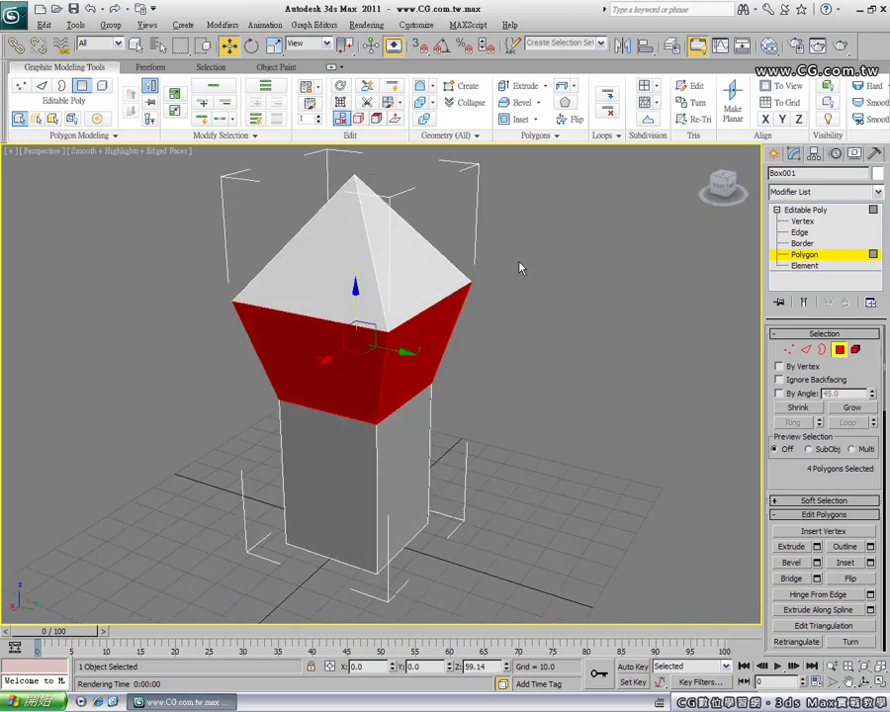
left_click(521, 120)
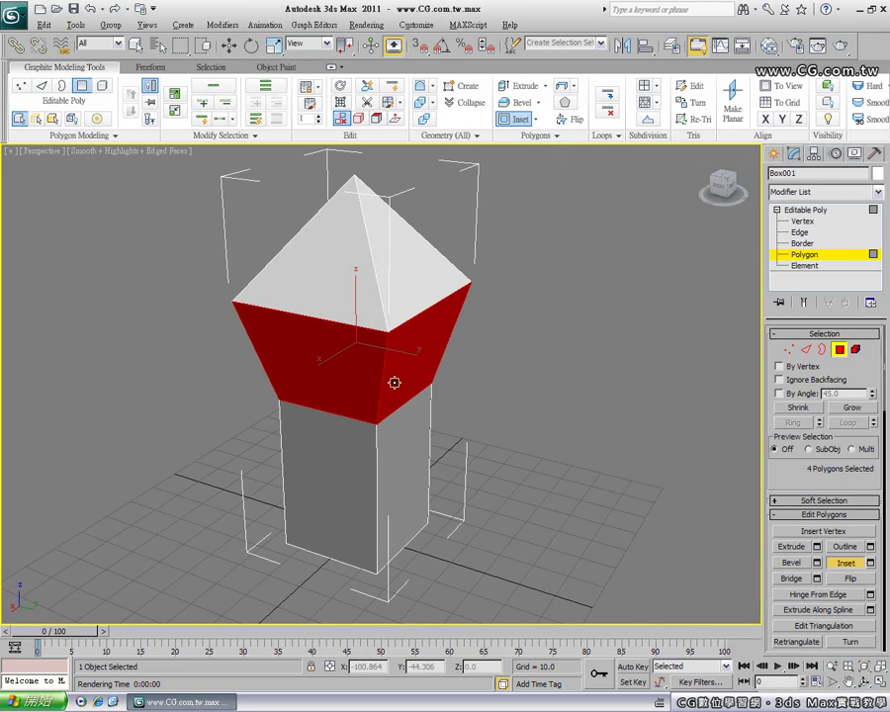
Try a group inset on the four upper faces, then undo it.
mouse_move(398, 379)
left_mouse_down()
mouse_move(396, 364)
mouse_move(354, 364)
mouse_move(418, 348)
mouse_move(403, 323)
mouse_move(404, 376)
mouse_move(405, 356)
left_mouse_up()
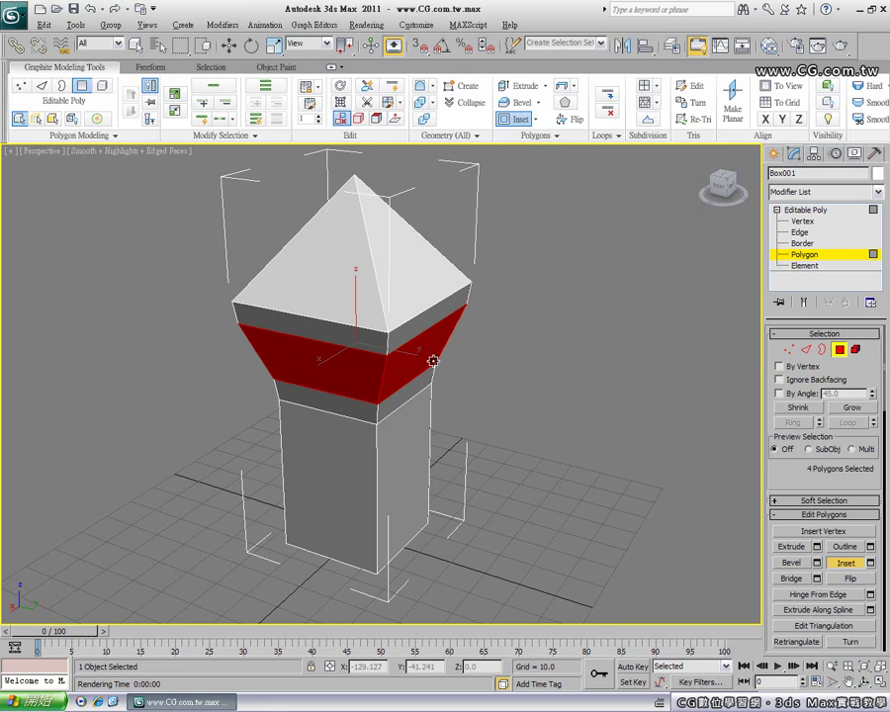
left_click(90, 10)
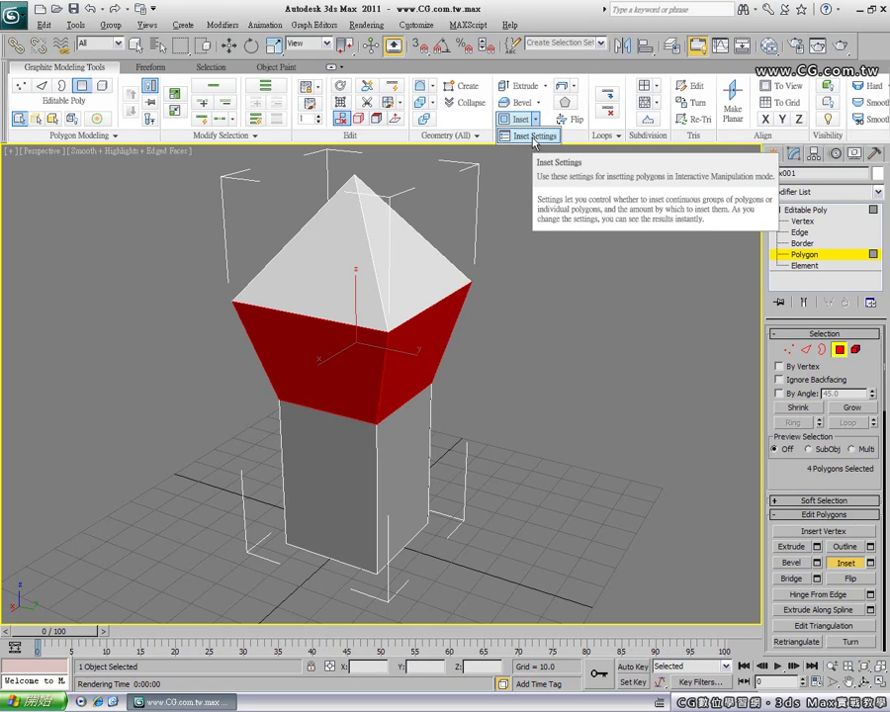
left_click(534, 137)
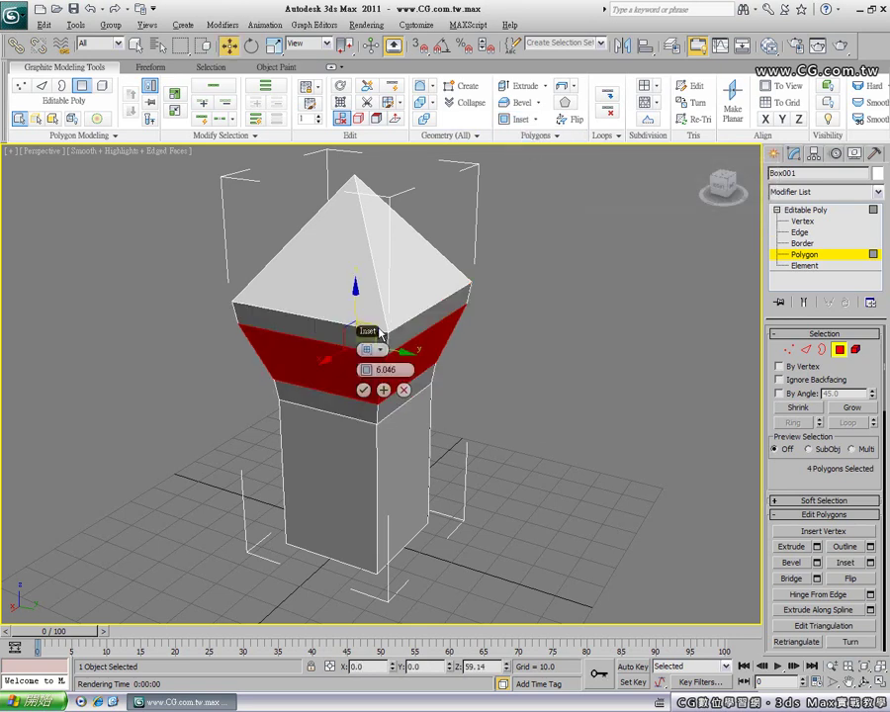
left_click_drag(368, 334, 556, 369)
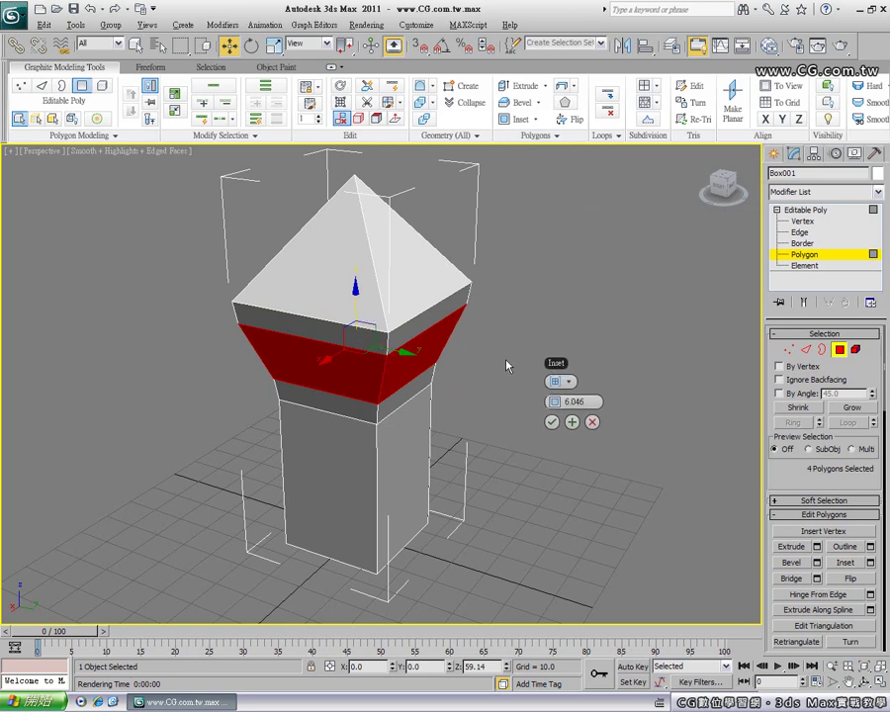
left_click(570, 383)
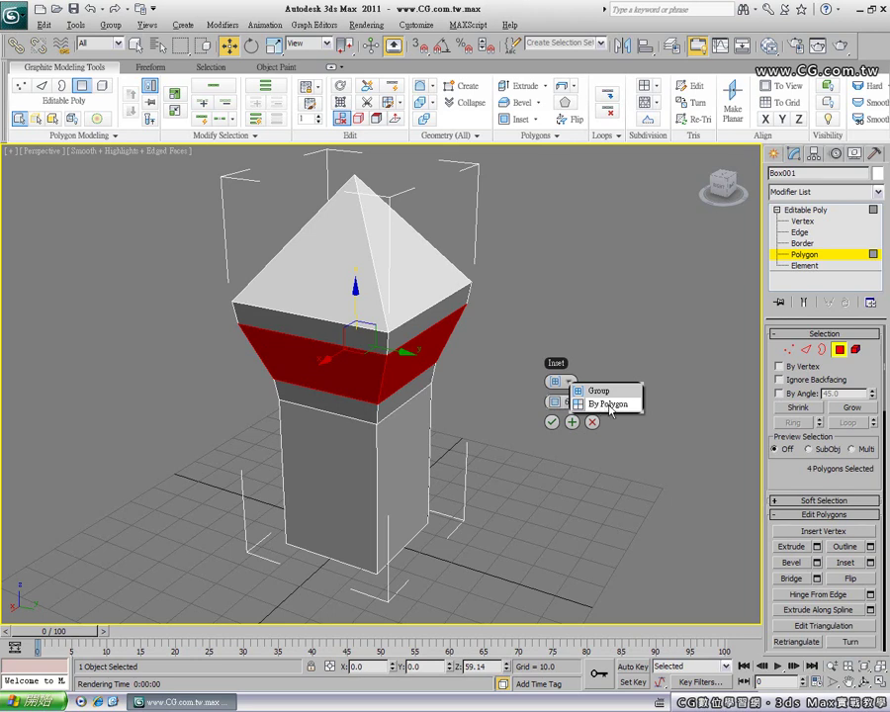
left_click(610, 405)
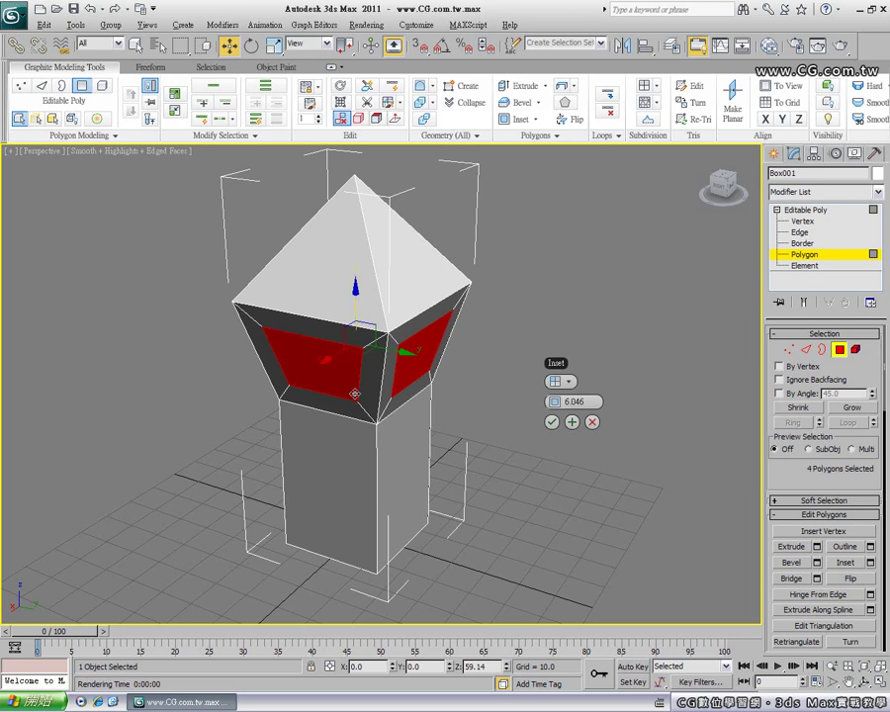
mouse_move(550, 401)
left_mouse_down()
mouse_move(475, 400)
mouse_move(489, 400)
left_mouse_up()
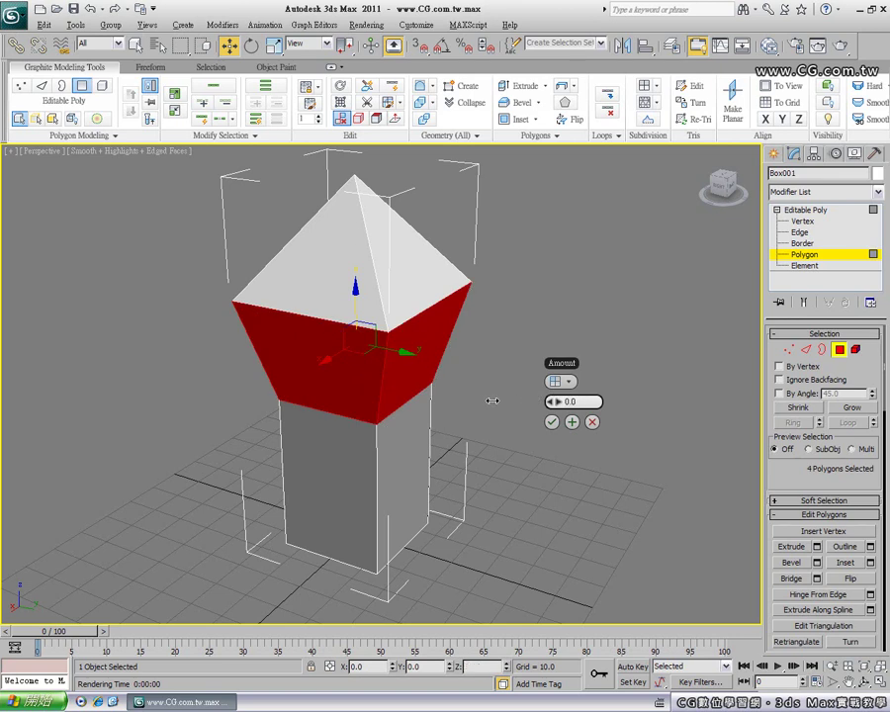
mouse_move(512, 400)
left_mouse_down()
mouse_move(542, 399)
mouse_move(550, 408)
left_mouse_up()
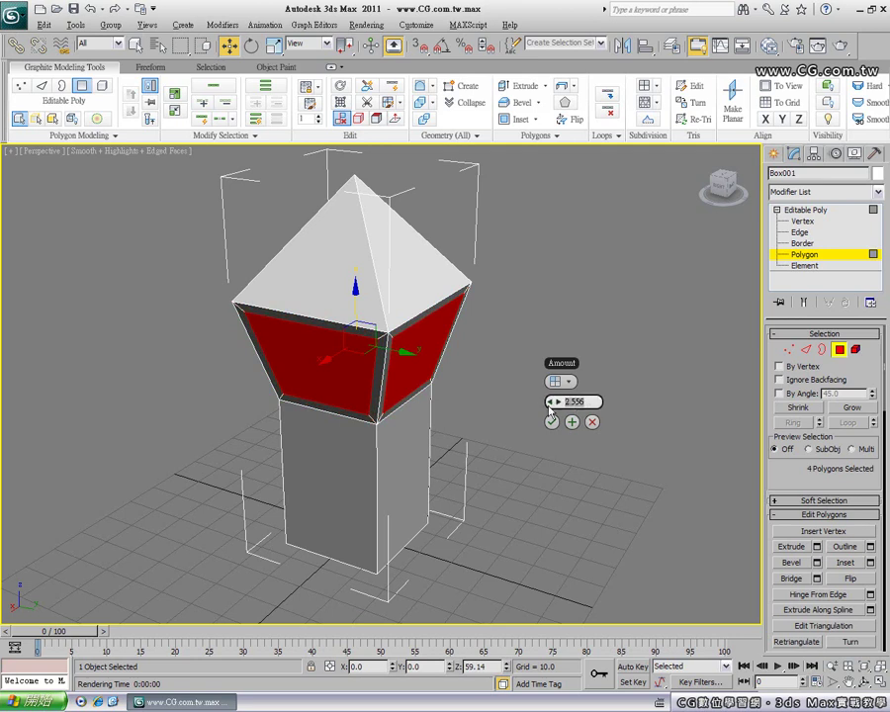
type("2")
key("Return")
key("Return")
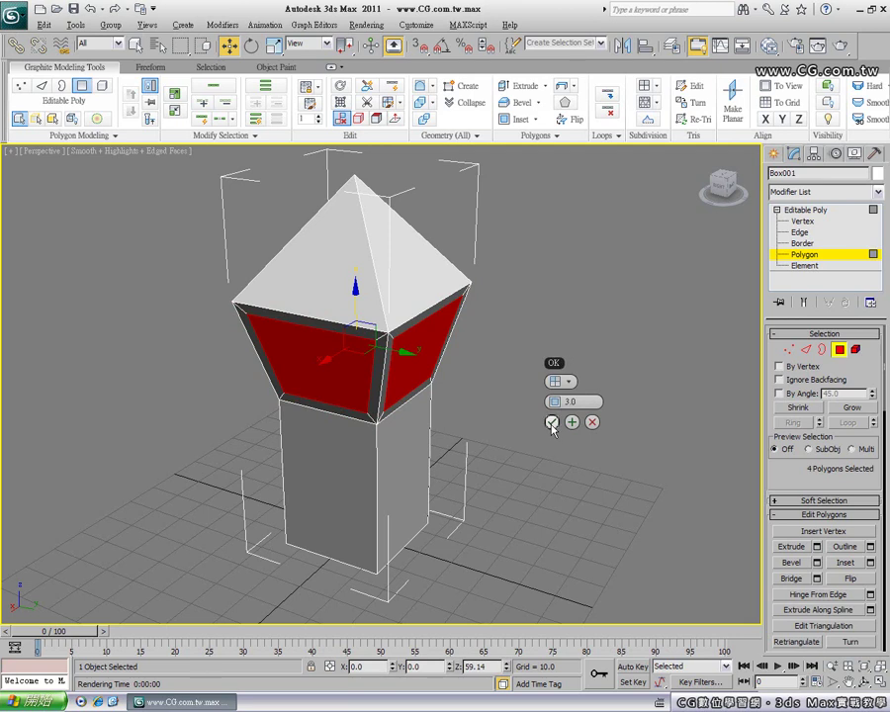
left_click(590, 424)
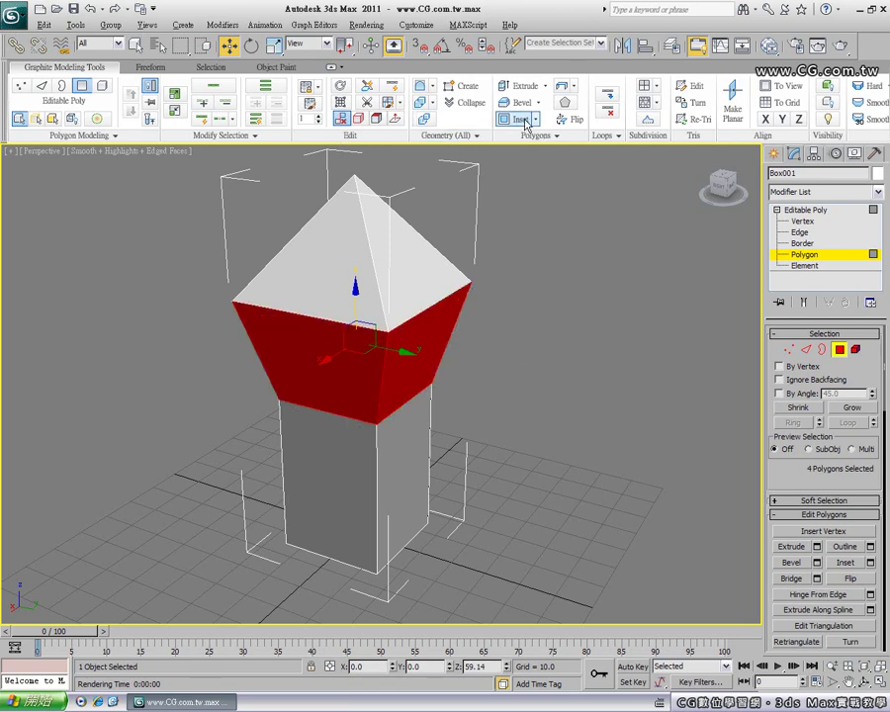
Apply a 4.821 By Polygon inset to the four flared faces, cancelling the extra inset.
left_click(871, 565)
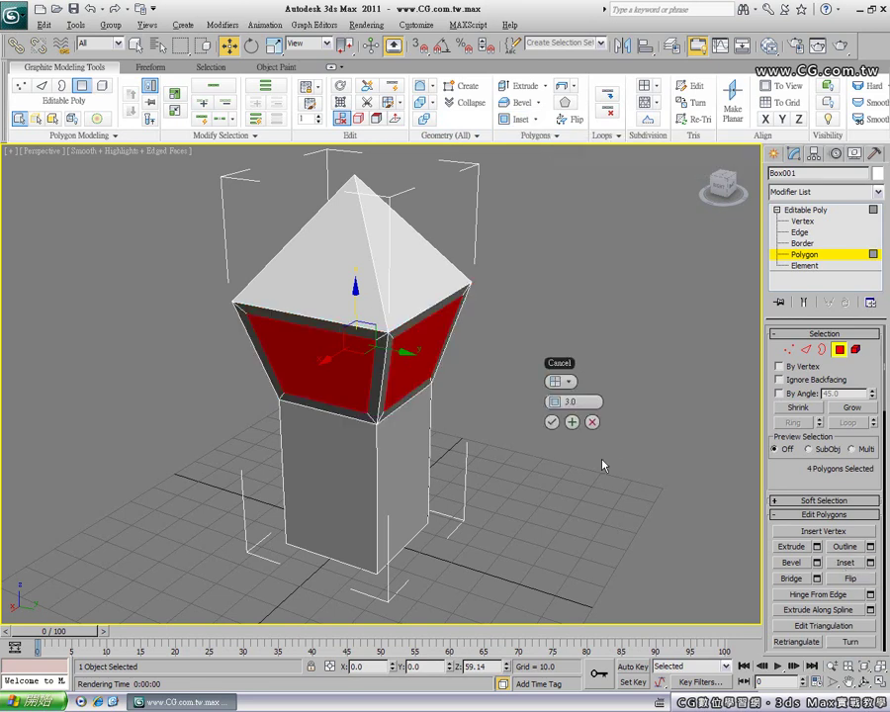
left_click_drag(556, 401, 559, 401)
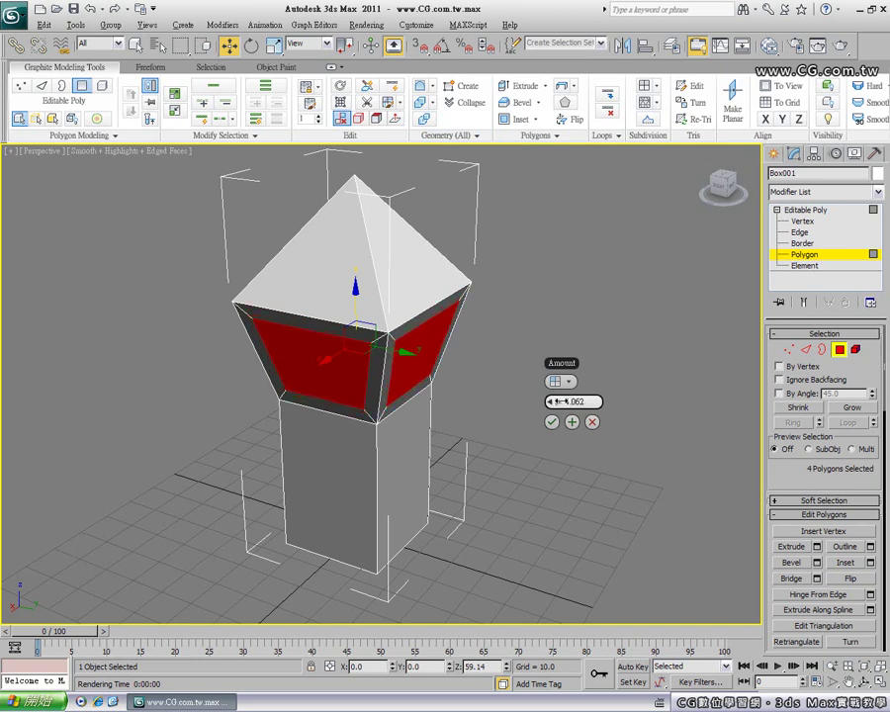
left_click_drag(555, 401, 559, 401)
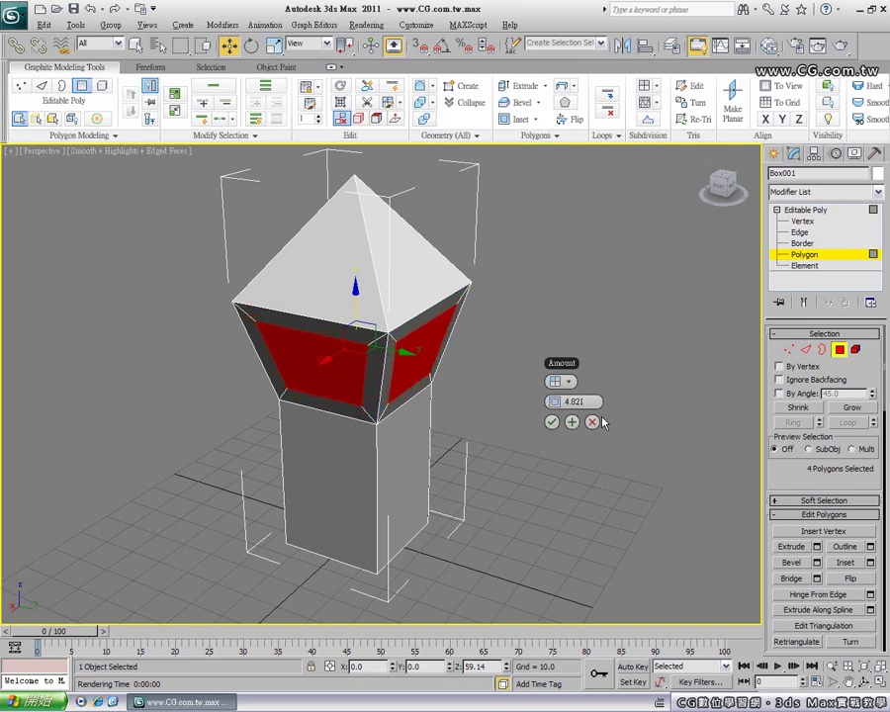
left_click(593, 423)
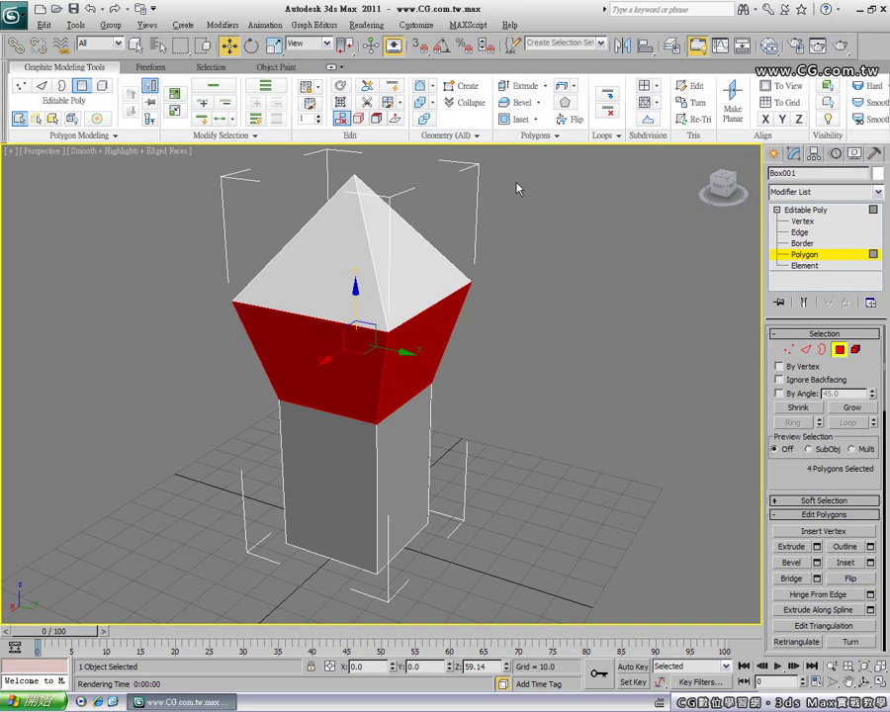
left_click(520, 118, "shift")
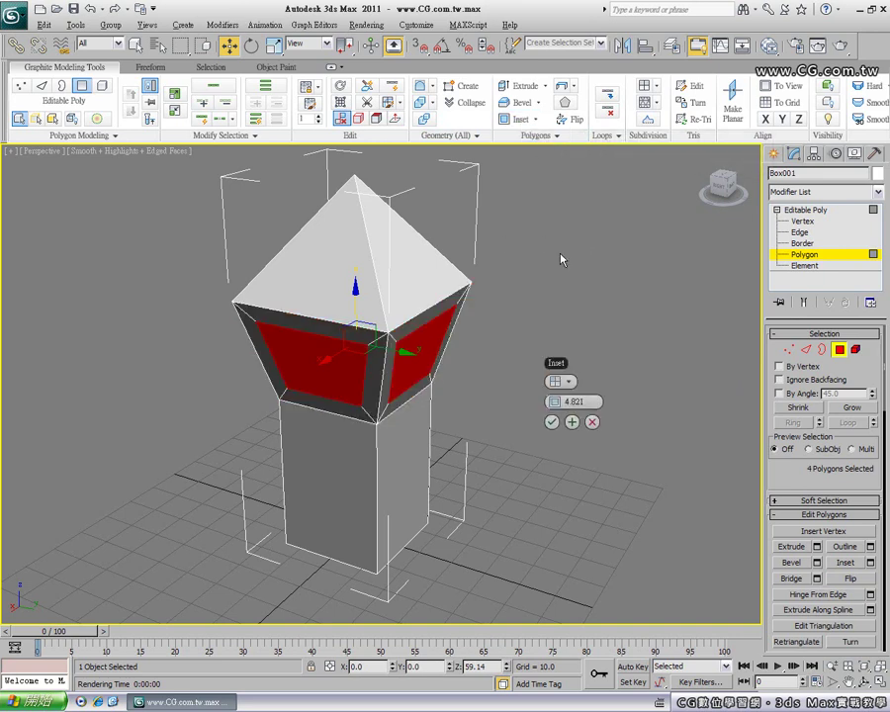
left_click(572, 422)
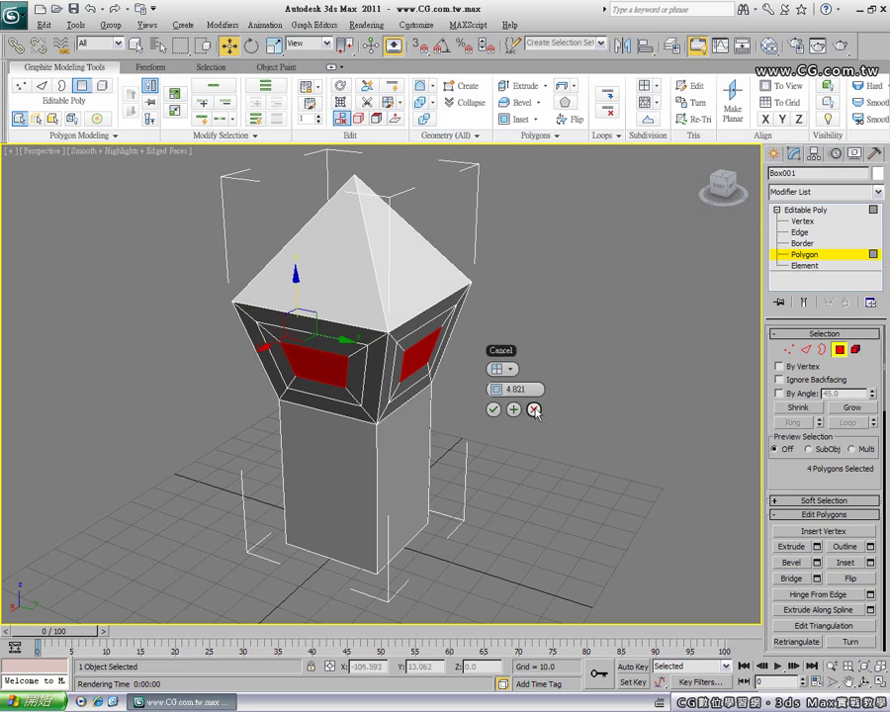
left_click(533, 410)
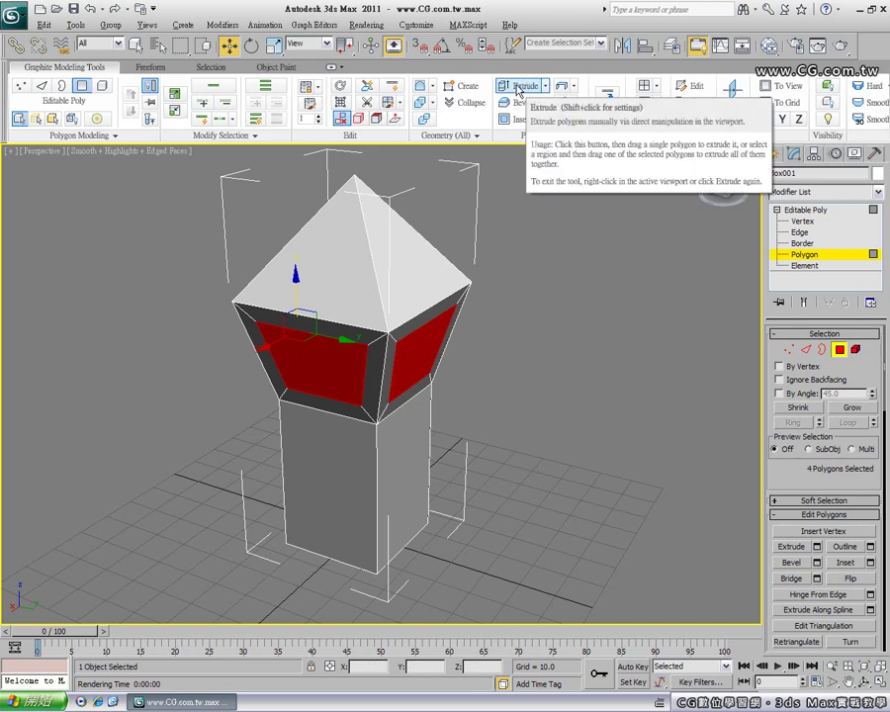
Try extruding the window faces, then return to four views and frame the windows in Left.
left_click(522, 87)
left_click_drag(411, 368, 417, 389)
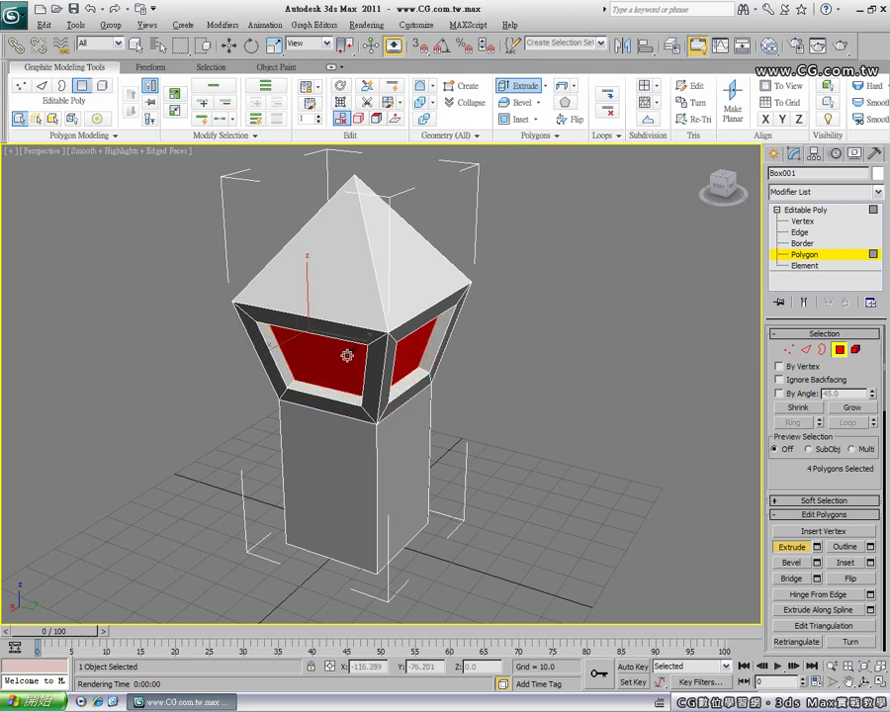
key("alt+w")
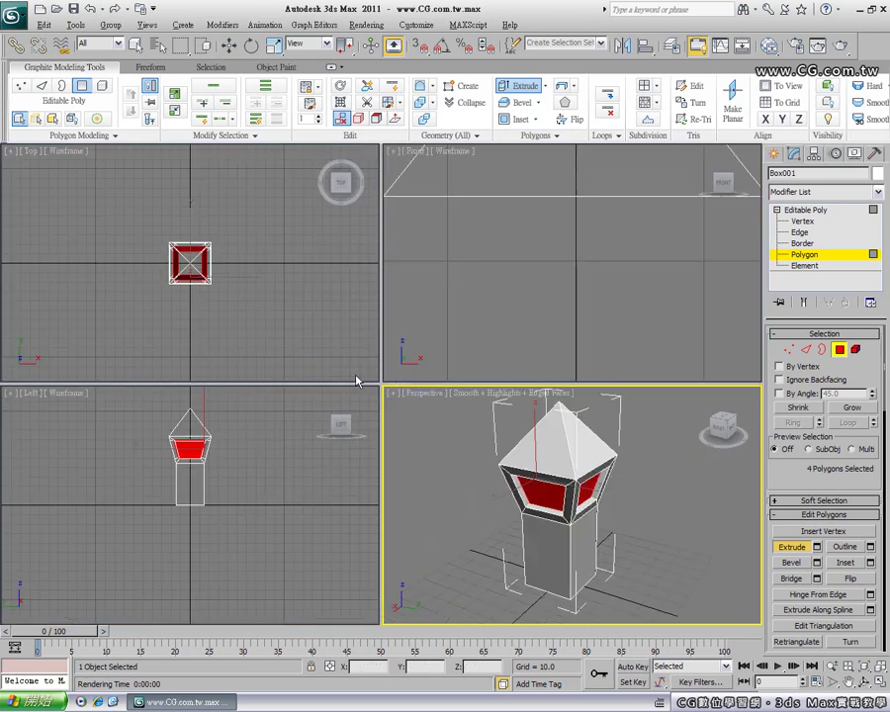
right_click(192, 442)
scroll(192, 442, "up", 3)
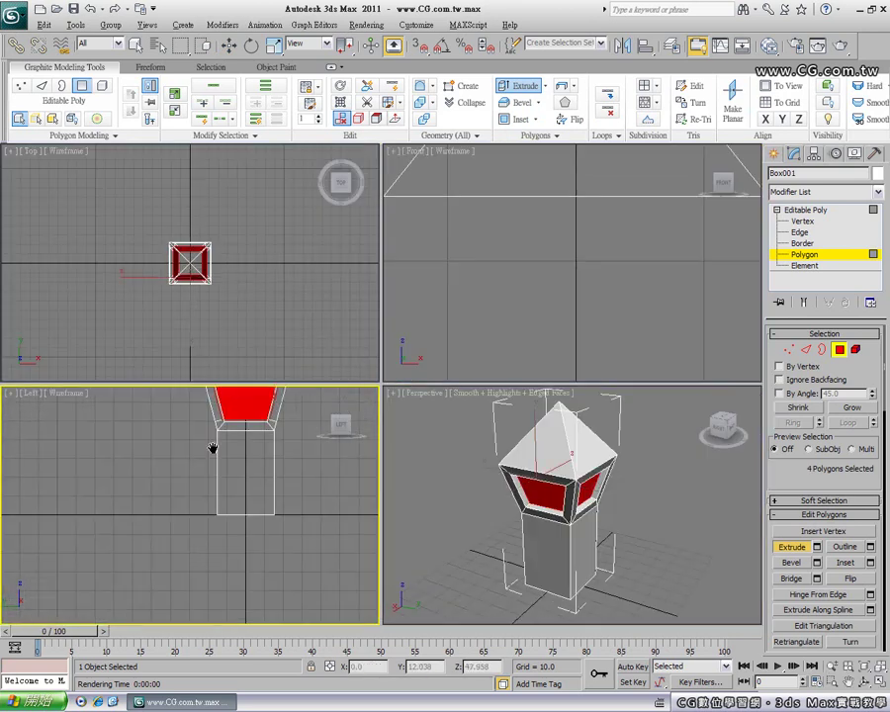
scroll(213, 447, "up", 3)
middle_click_drag(223, 511, 174, 495)
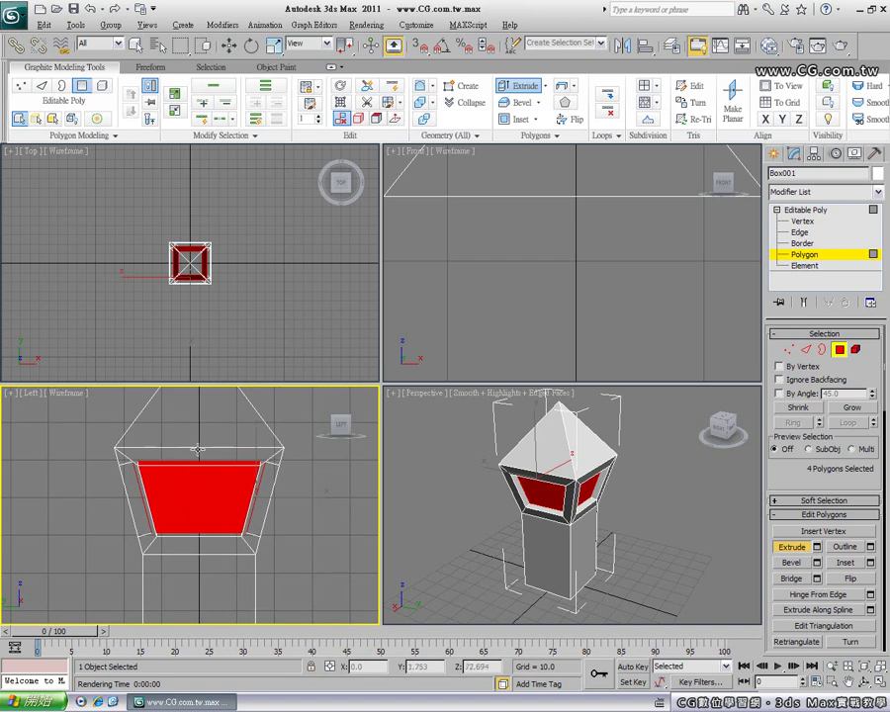
Push the four window panes slightly inward, deselect, and maximize the Perspective view.
key("w")
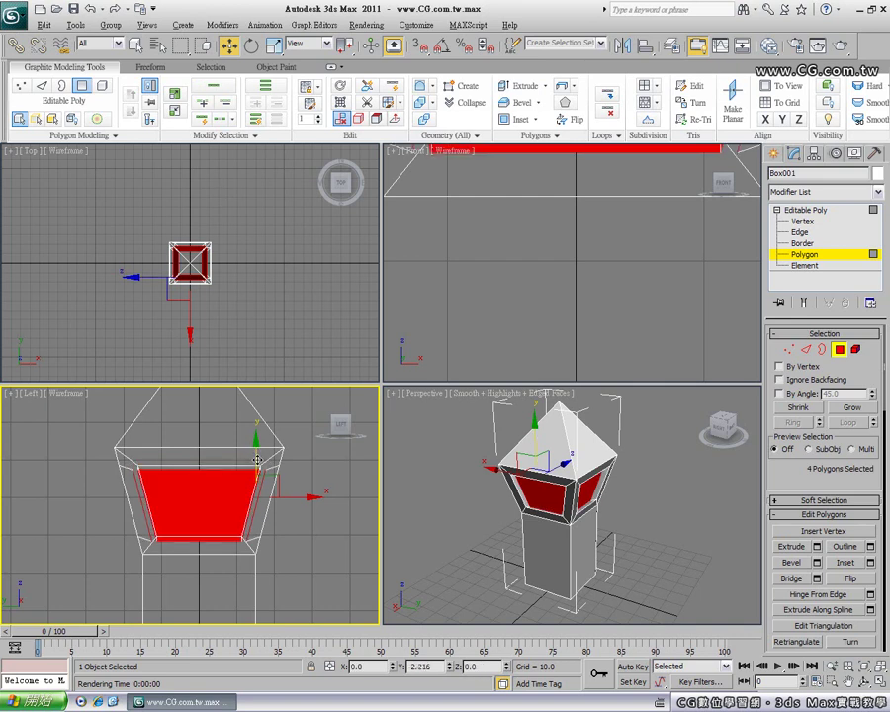
left_click_drag(256, 452, 256, 452)
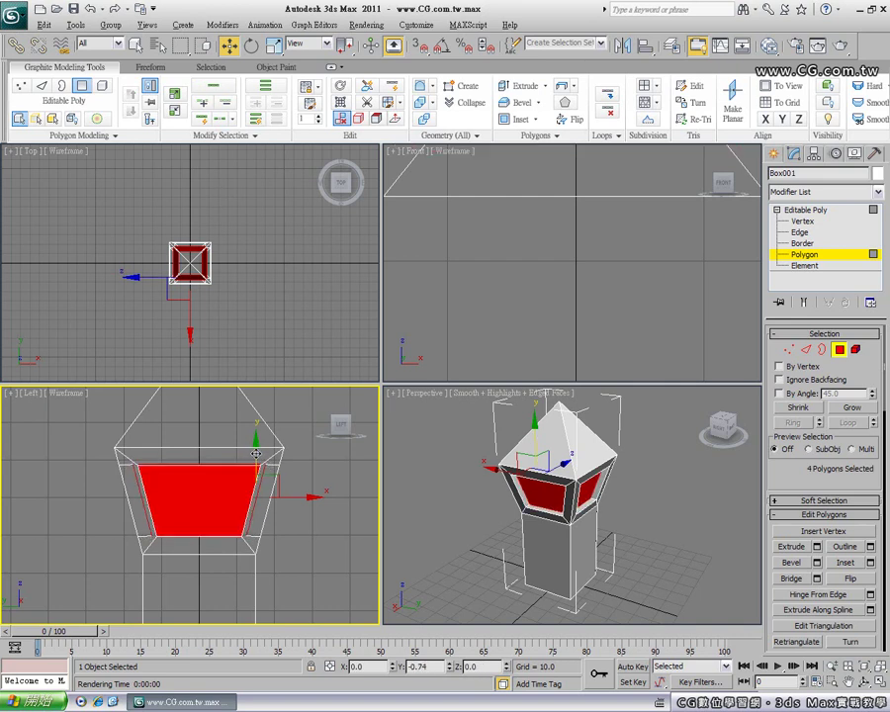
left_click(466, 506)
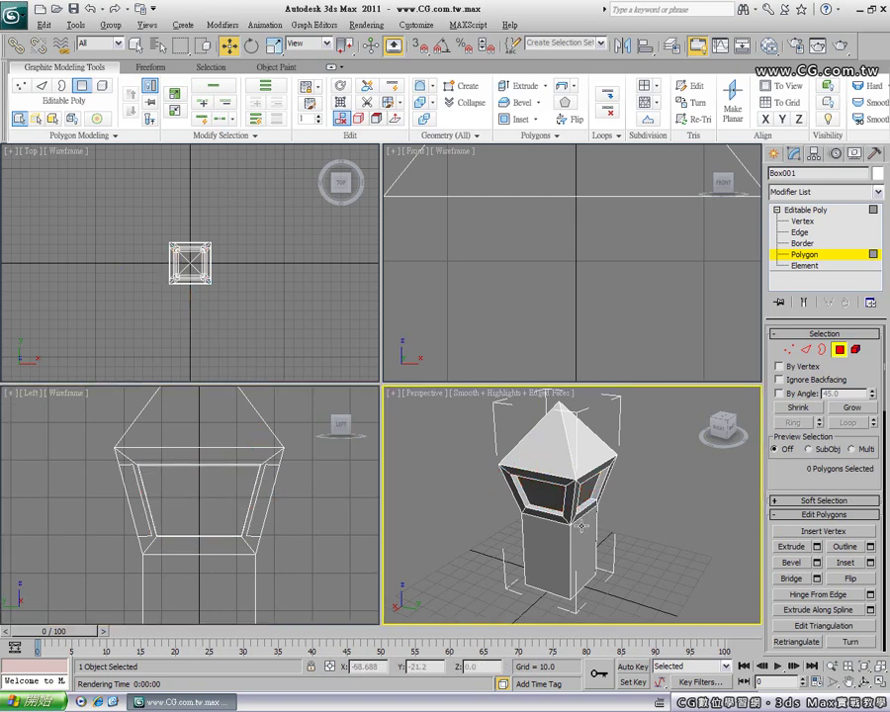
key("alt+w")
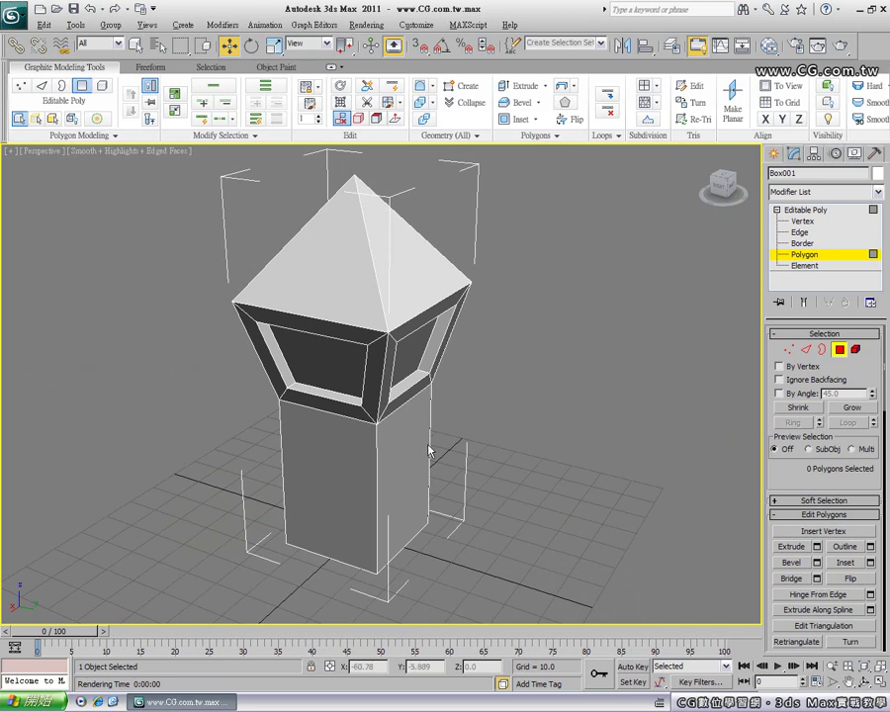
Exit Polygon sub-object mode and show the Create panel's Standard Primitives.
middle_click_drag(489, 447, 591, 275, "alt")
left_click(840, 349)
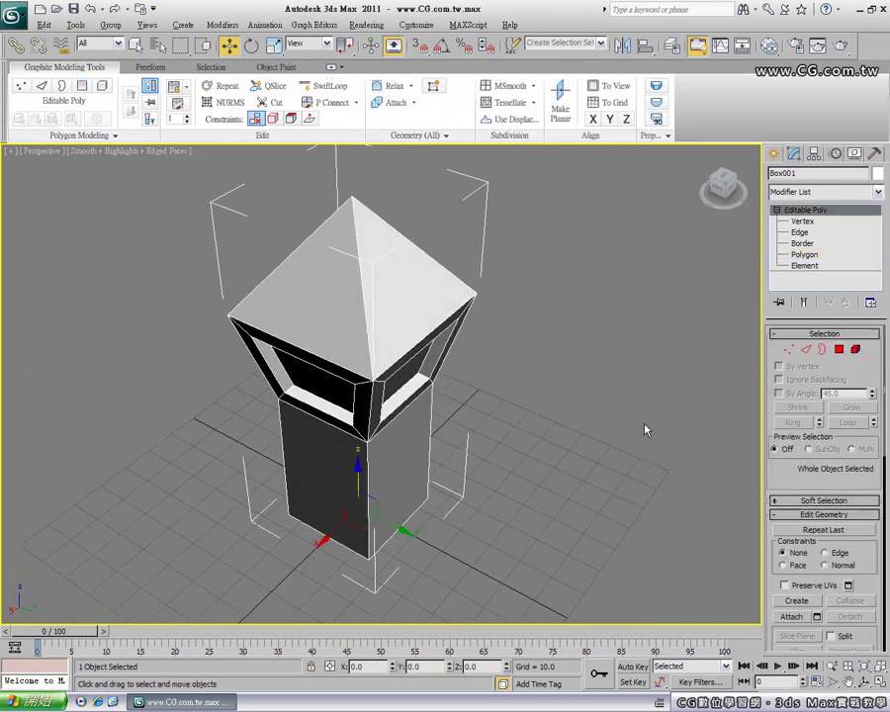
middle_click_drag(449, 398, 404, 441)
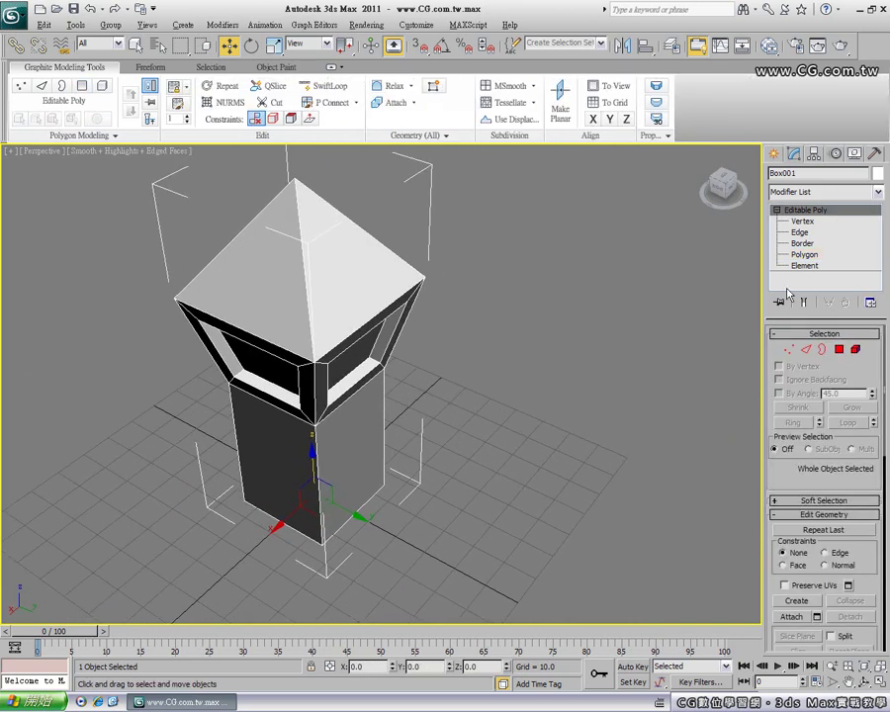
left_click(776, 156)
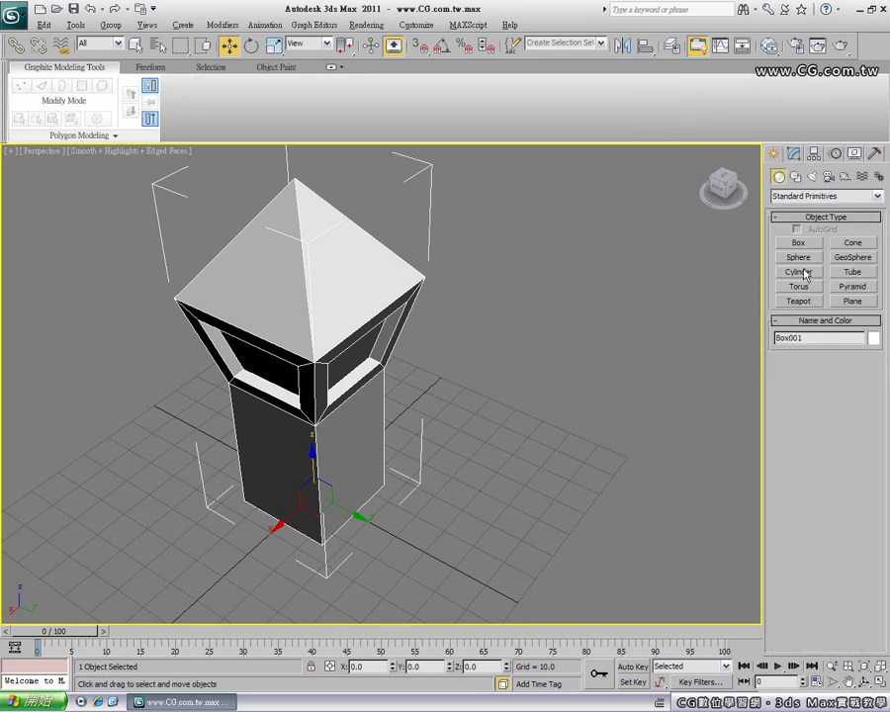
Create an 8-sided cylinder: radius 20.288, height 12.65, 1 height segment, Smooth off.
left_click(801, 274)
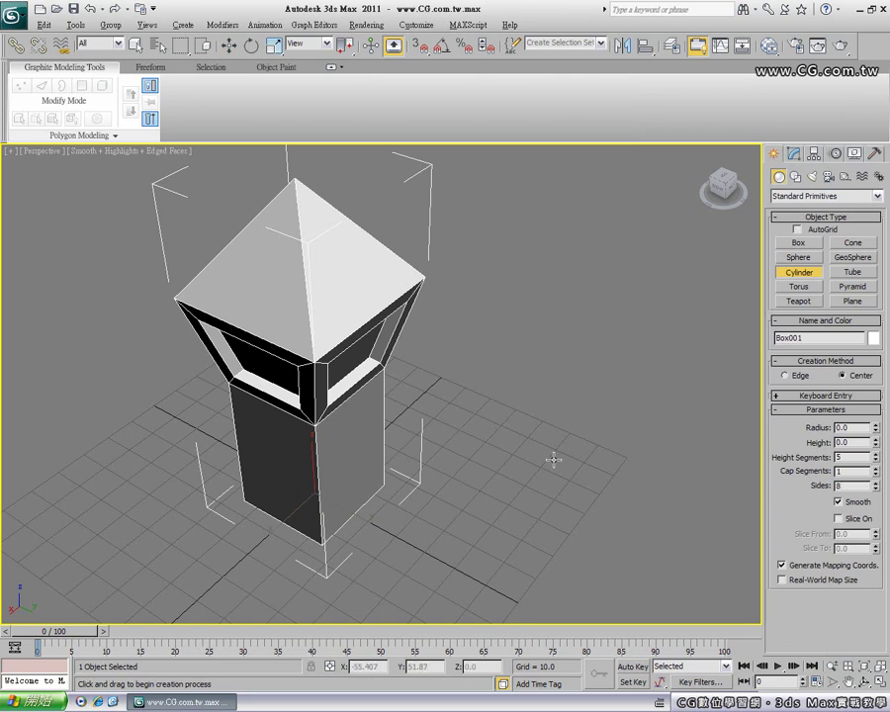
left_click_drag(552, 458, 604, 466)
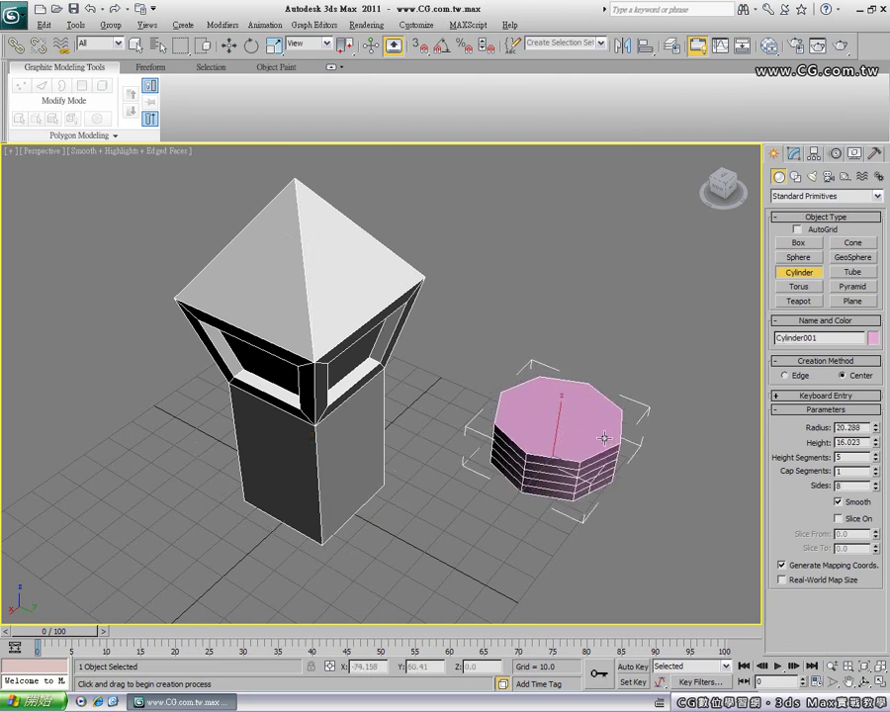
left_click(605, 450)
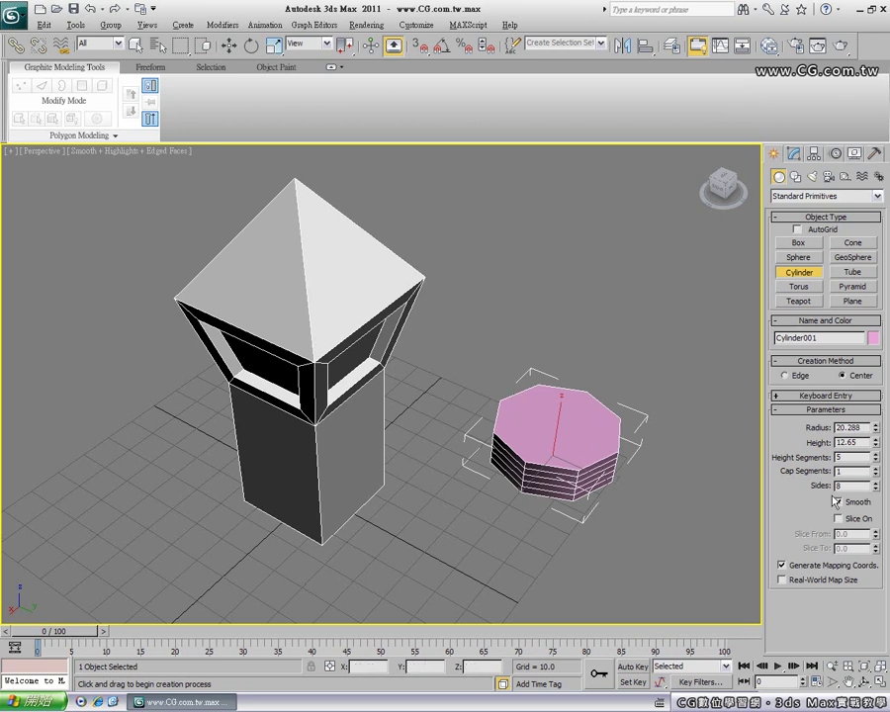
right_click(875, 458)
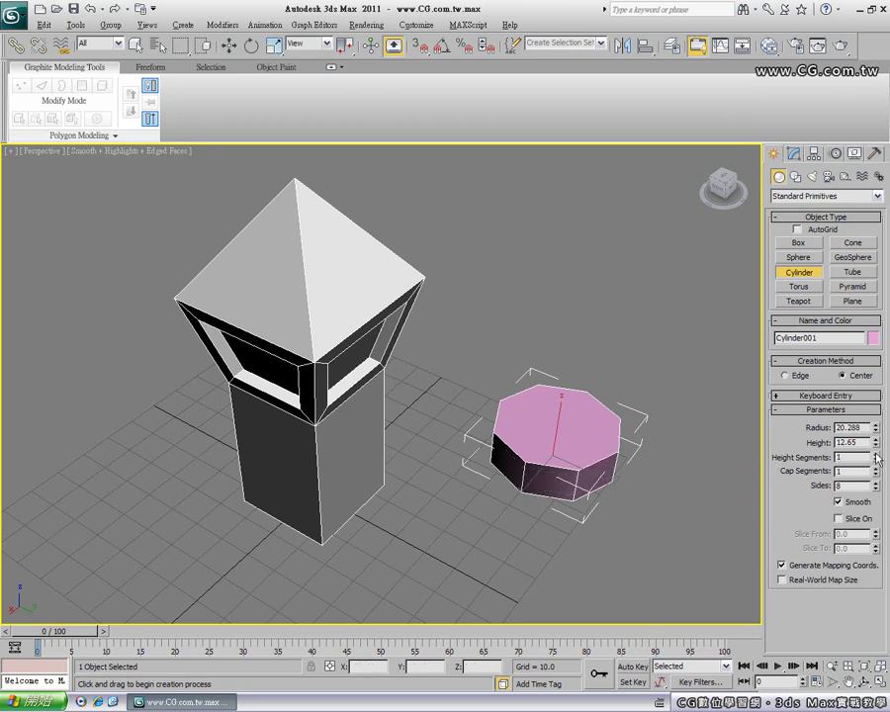
left_click(838, 502)
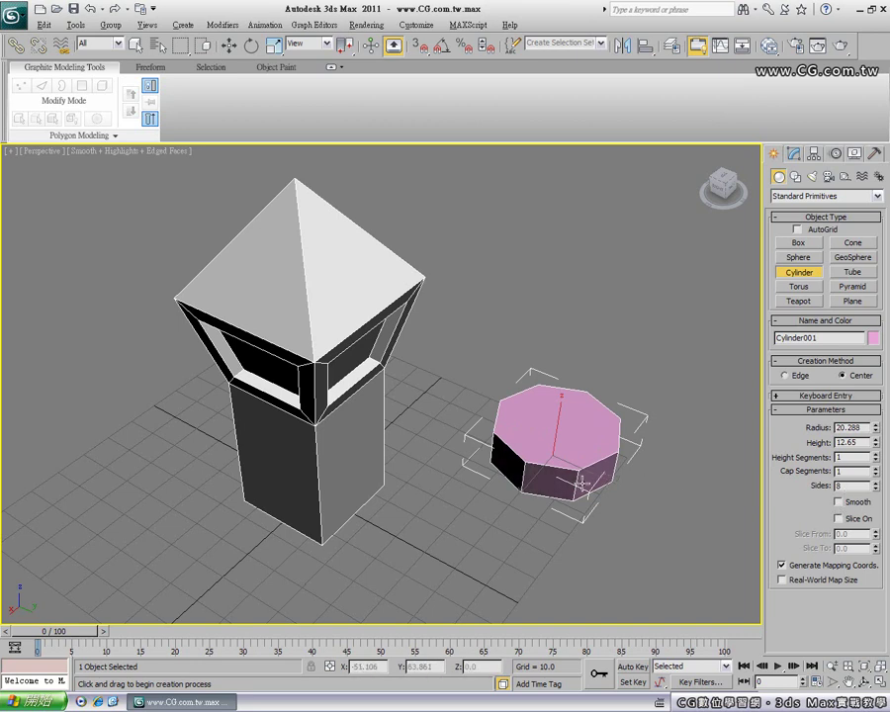
middle_click_drag(639, 534, 580, 462, "alt")
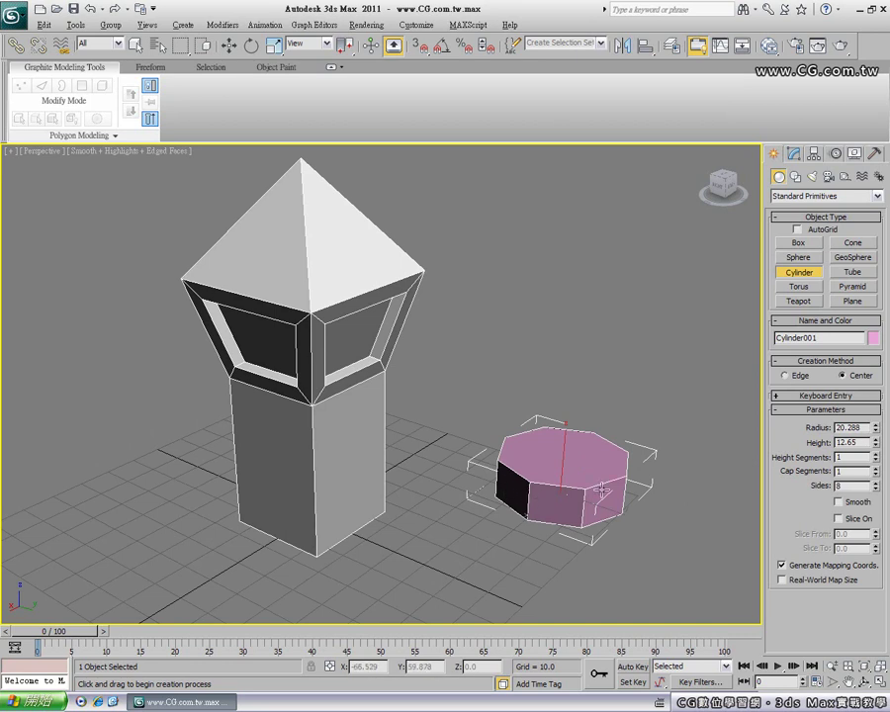
middle_click_drag(413, 356, 457, 325, "alt")
mouse_move(582, 504)
middle_mouse_down("alt")
mouse_move(591, 567)
mouse_move(419, 471)
mouse_move(530, 419)
middle_mouse_up("alt")
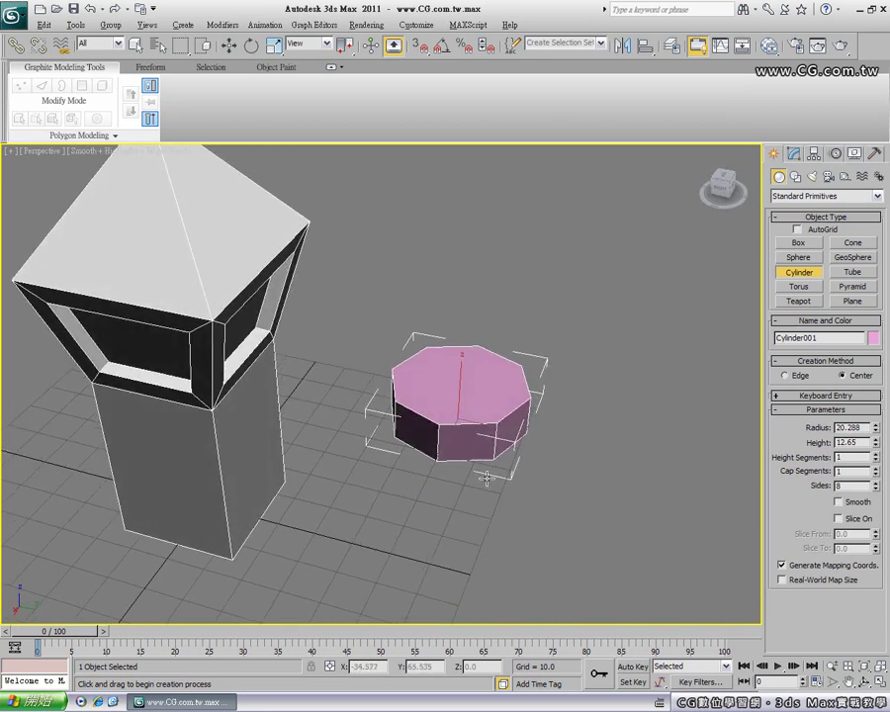
Move the cylinder slightly to the left.
key("w")
left_click_drag(494, 418, 458, 411)
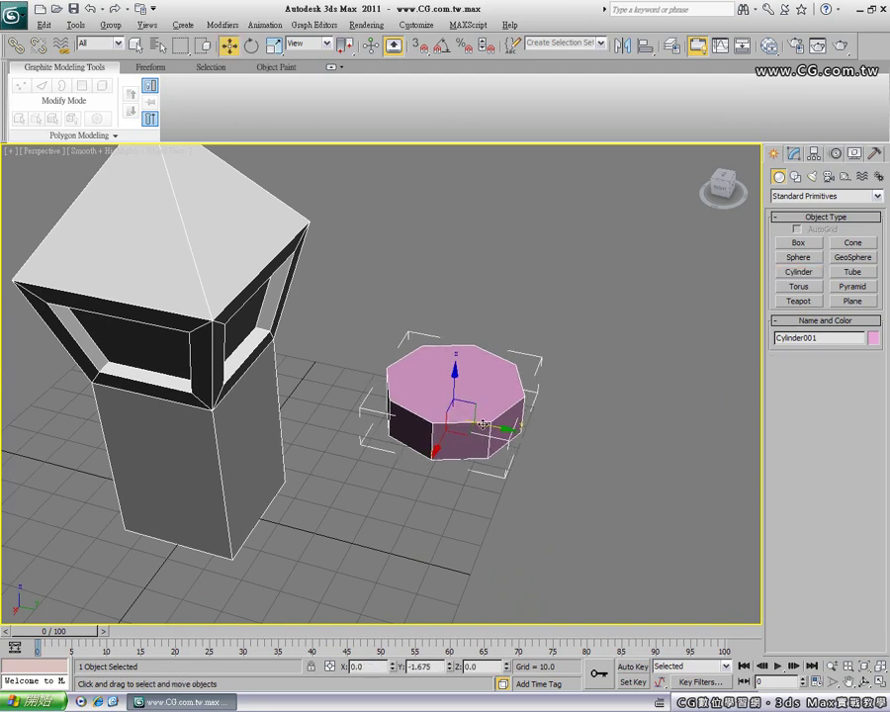
mouse_move(458, 412)
middle_mouse_down("alt")
mouse_move(423, 421)
mouse_move(433, 412)
middle_mouse_up("alt")
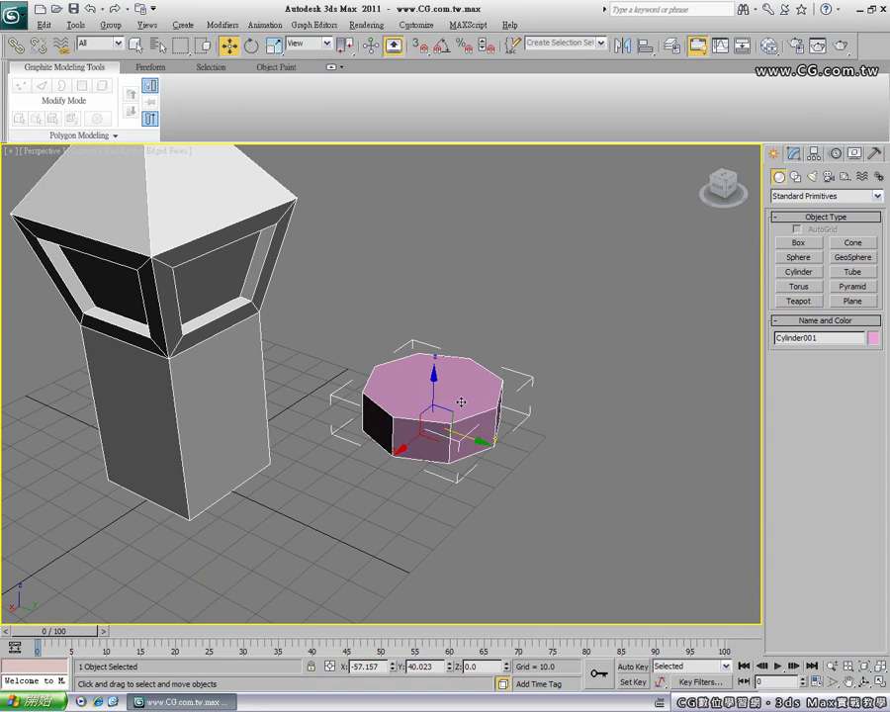
Convert Cylinder001 to Editable Poly and enter Polygon sub-object level.
right_click(461, 402)
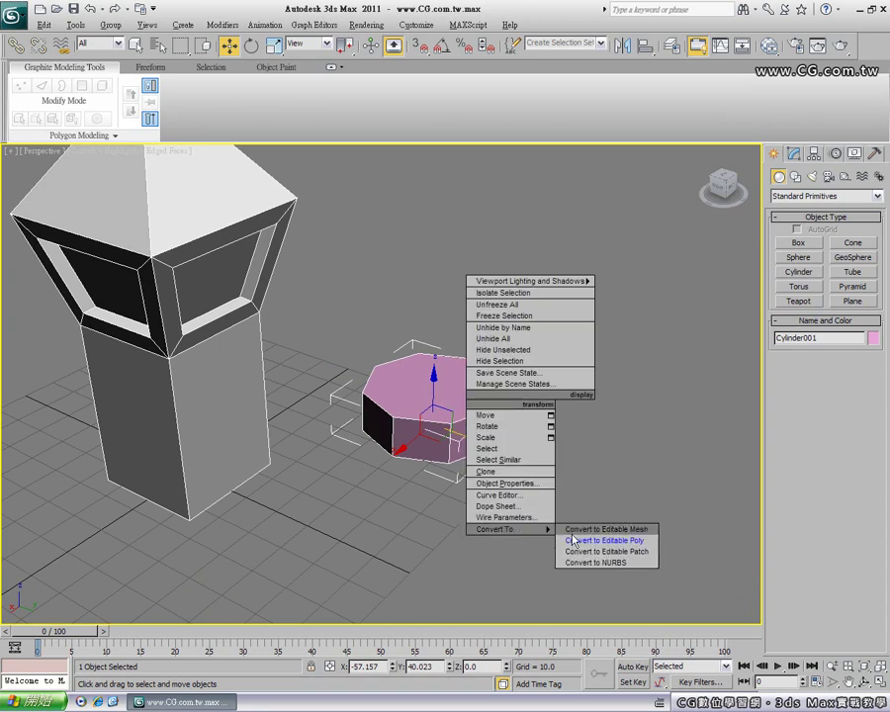
left_click(593, 543)
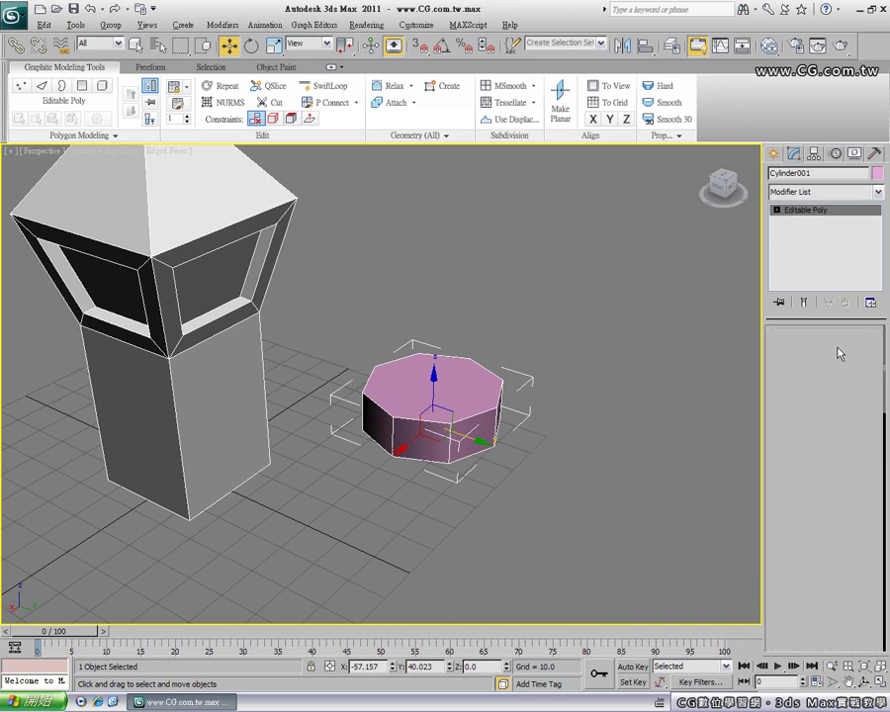
left_click(839, 350)
mouse_move(499, 449)
middle_mouse_down("alt")
mouse_move(475, 453)
mouse_move(406, 423)
middle_mouse_up("alt")
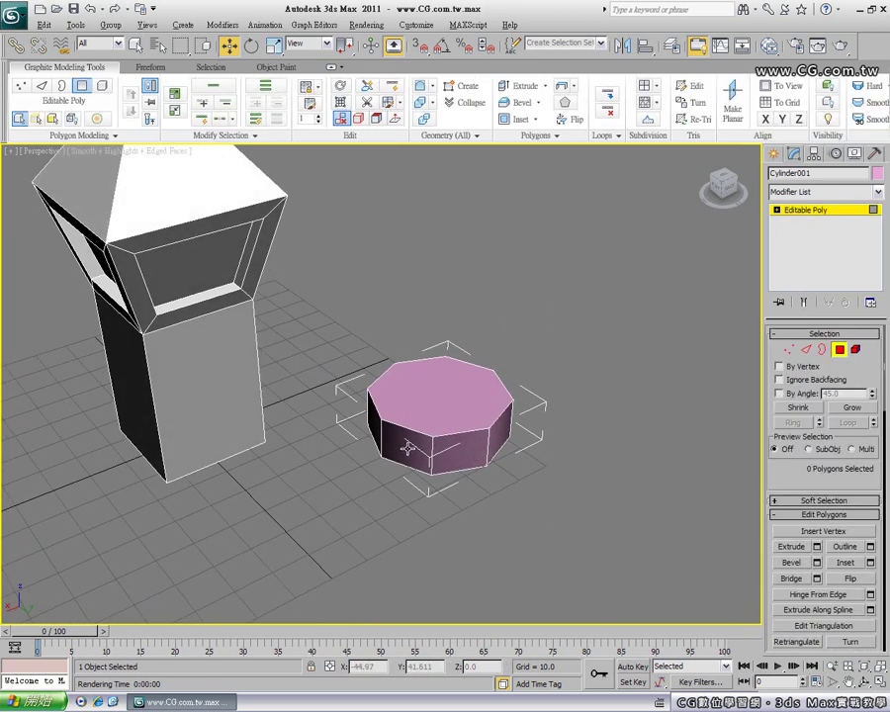
Select three side faces of the octagonal cylinder.
left_click(498, 440)
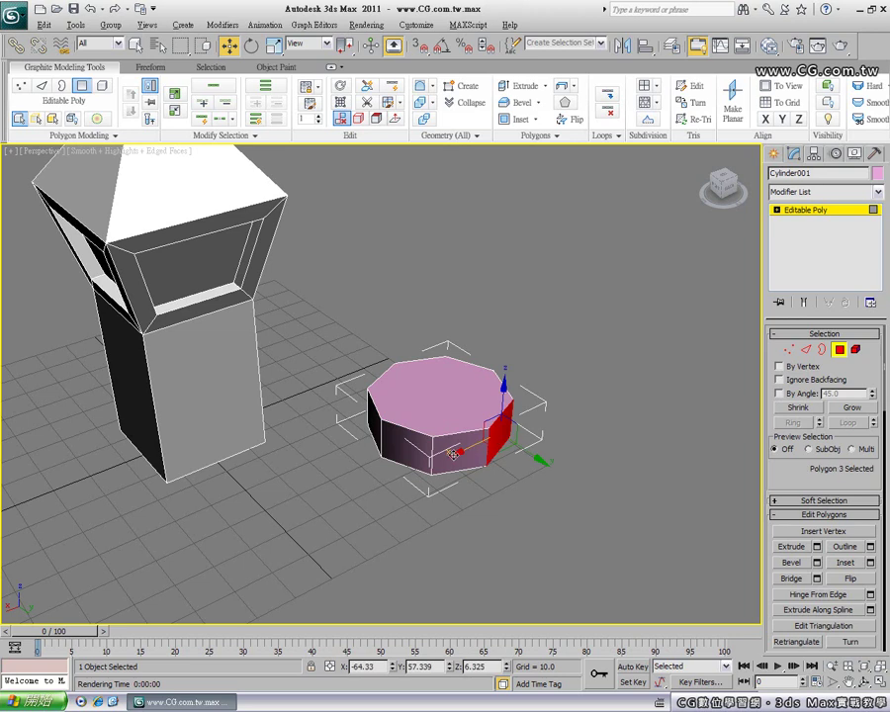
left_click(455, 450, "ctrl")
left_click(405, 440, "ctrl")
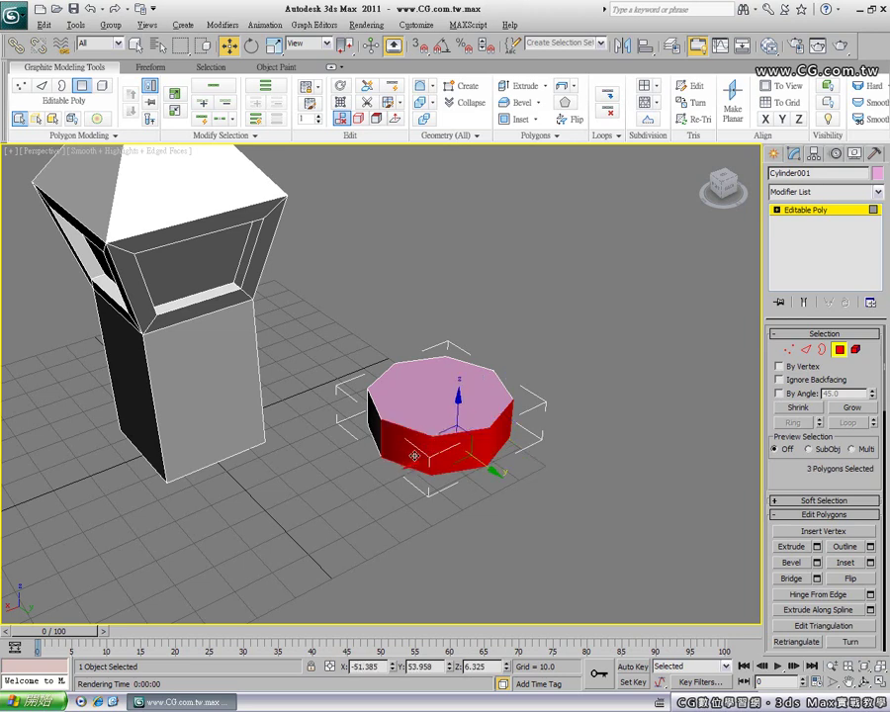
middle_click_drag(453, 477, 449, 490, "alt")
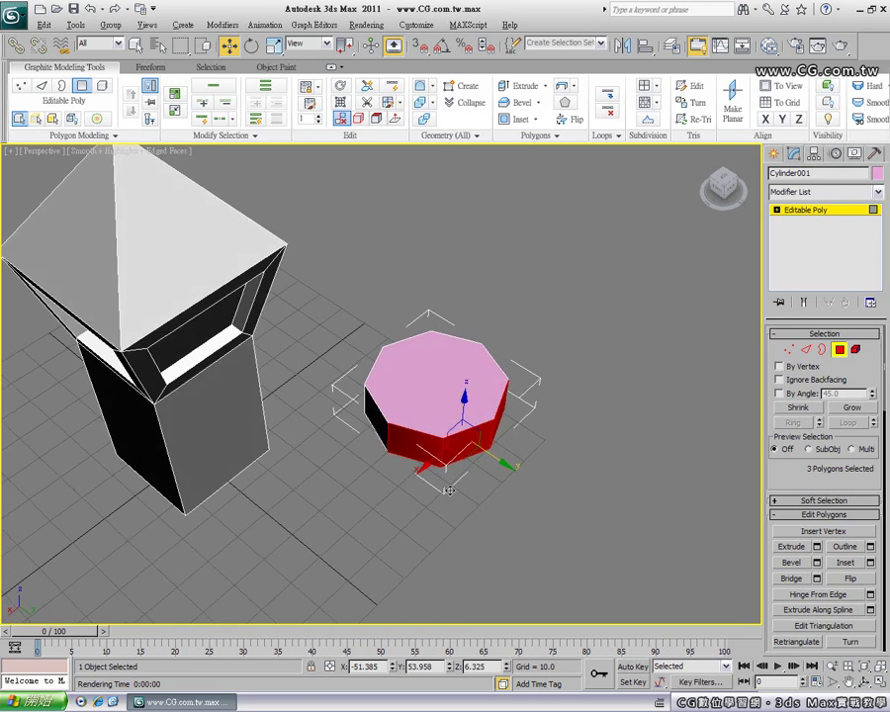
Try a drag extrusion on the three faces, then undo it.
left_click(520, 86)
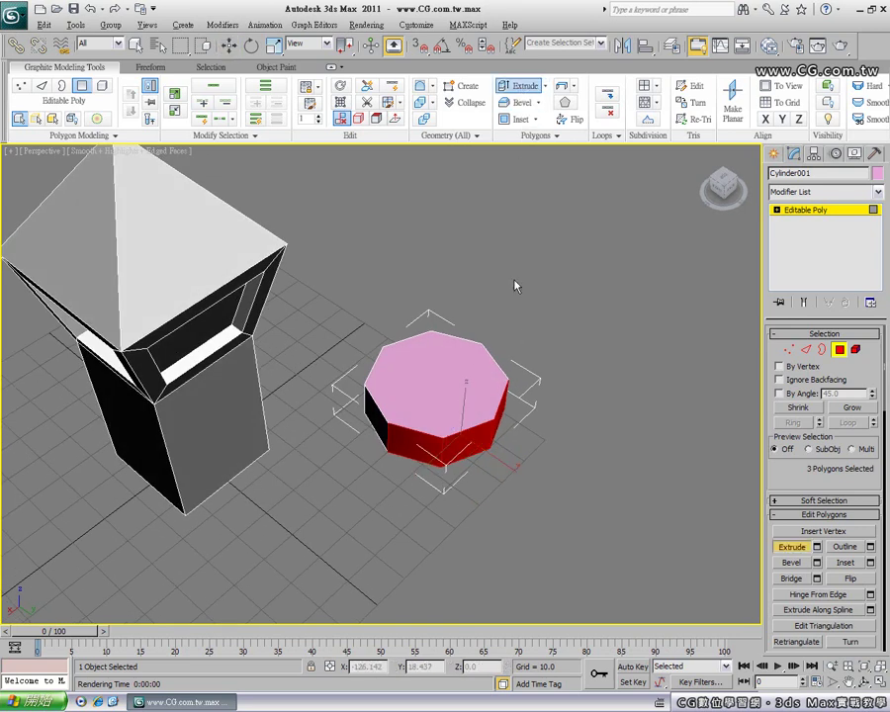
mouse_move(427, 450)
left_mouse_down()
mouse_move(432, 355)
mouse_move(429, 366)
left_mouse_up()
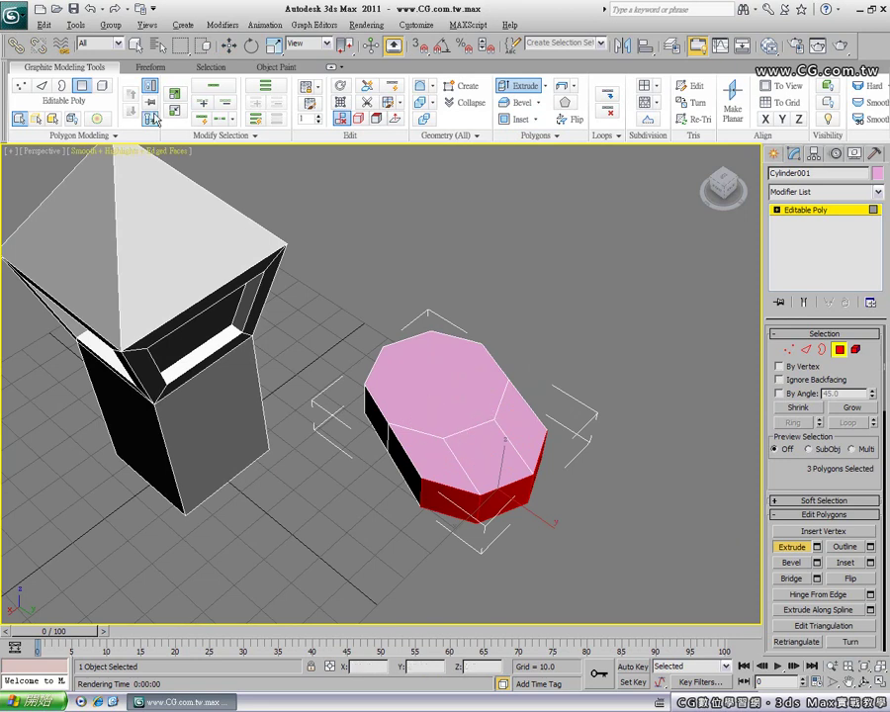
left_click(91, 9)
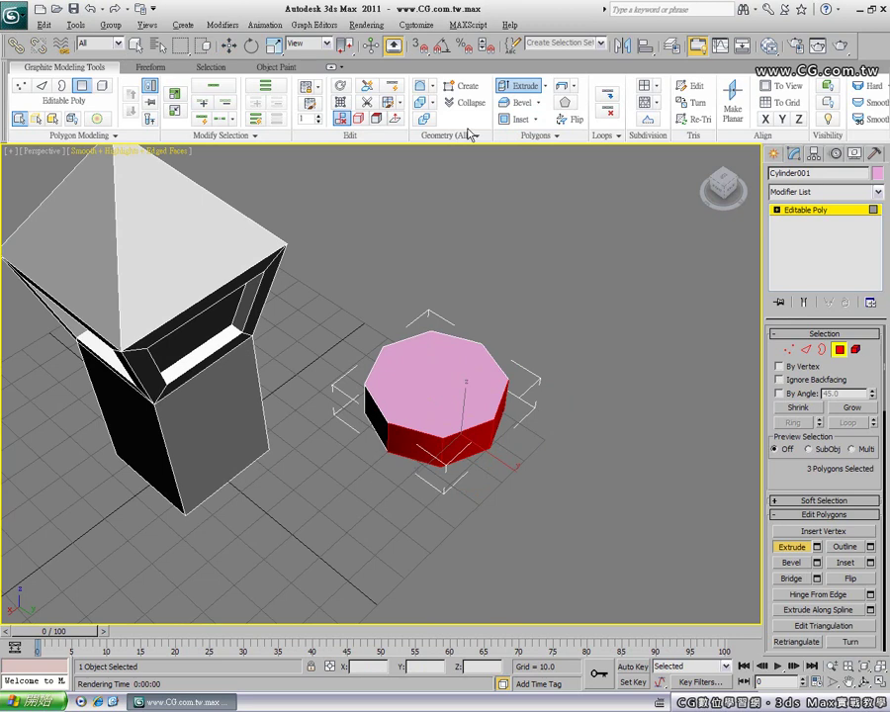
Extrude the three faces 20.331 in By Polygon mode via Extrude Settings.
left_click(544, 88)
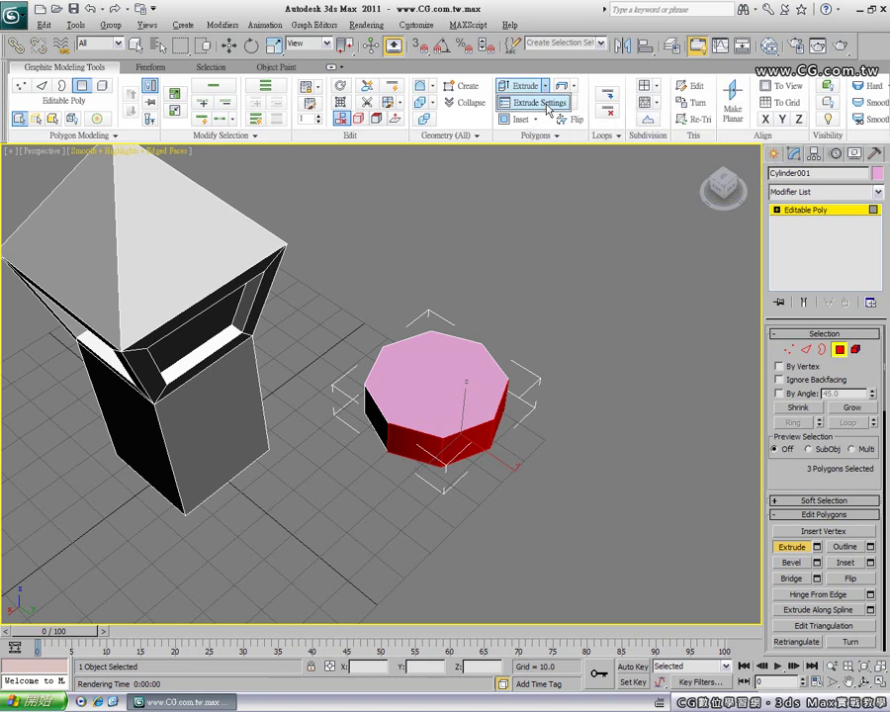
left_click(539, 102)
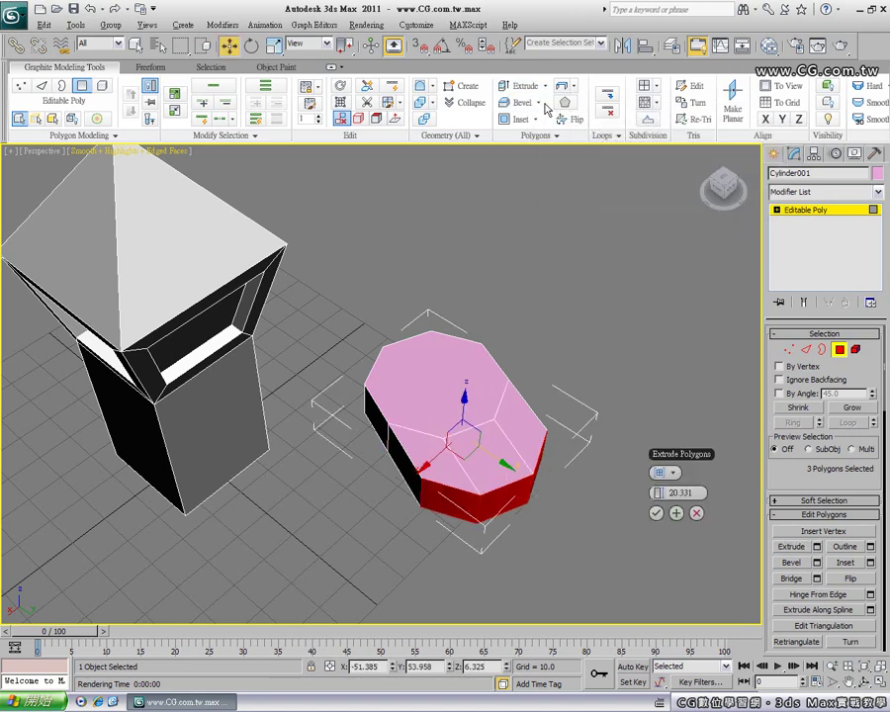
left_click(674, 475)
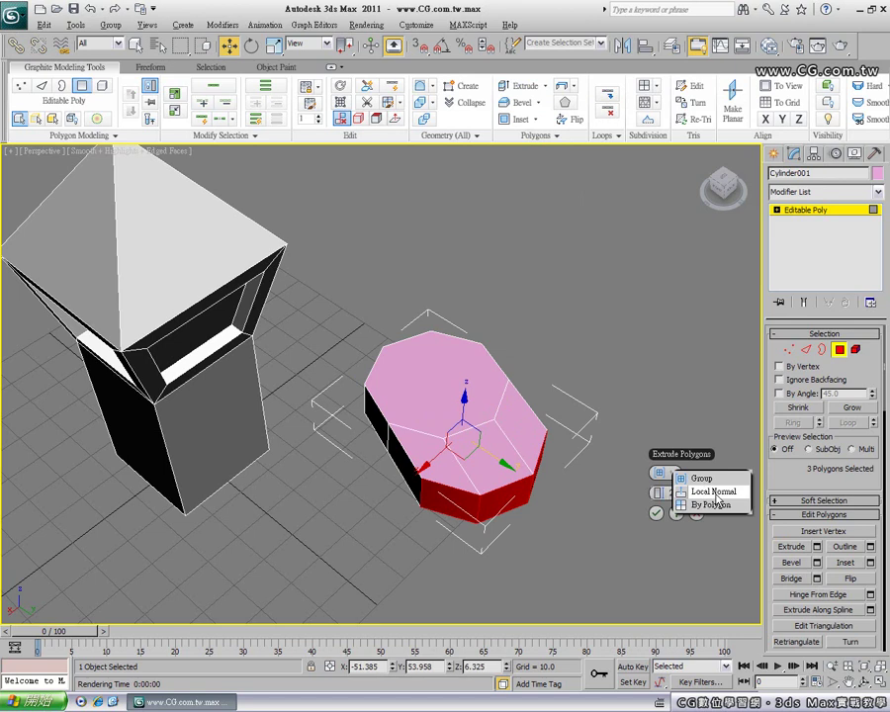
left_click(713, 493)
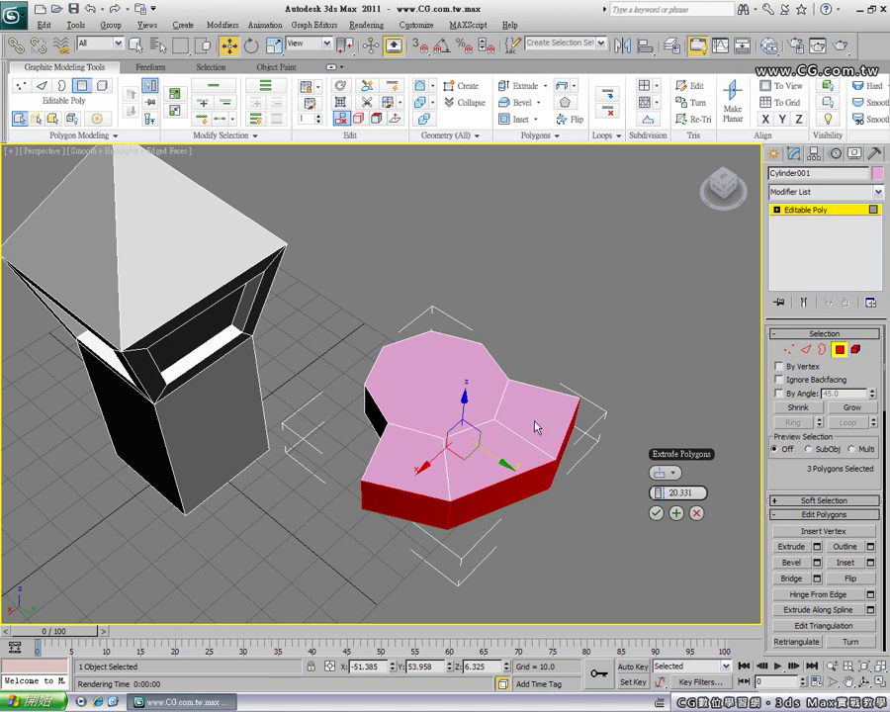
left_click(675, 475)
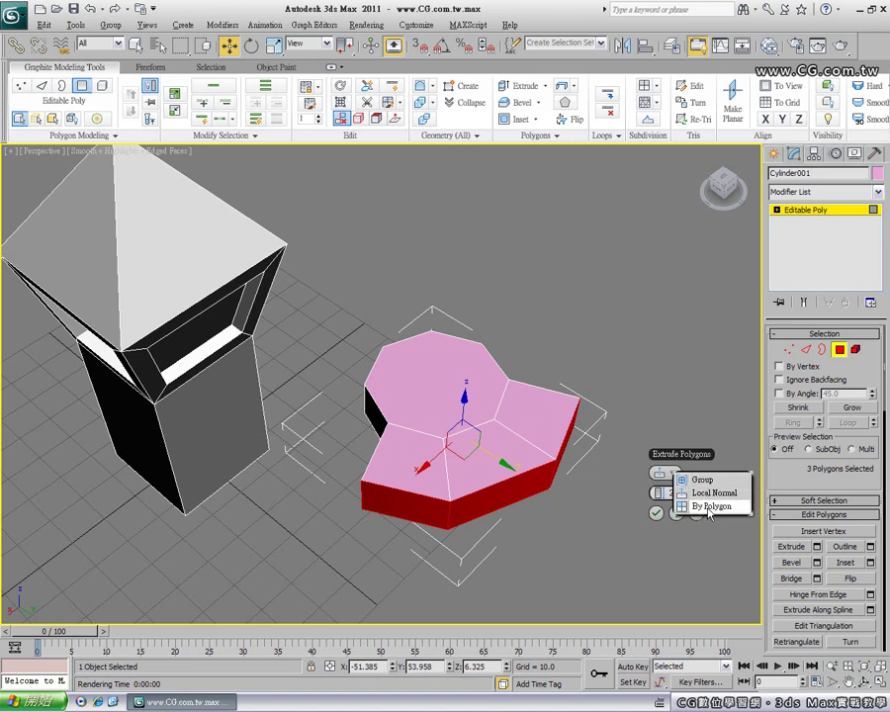
left_click(700, 507)
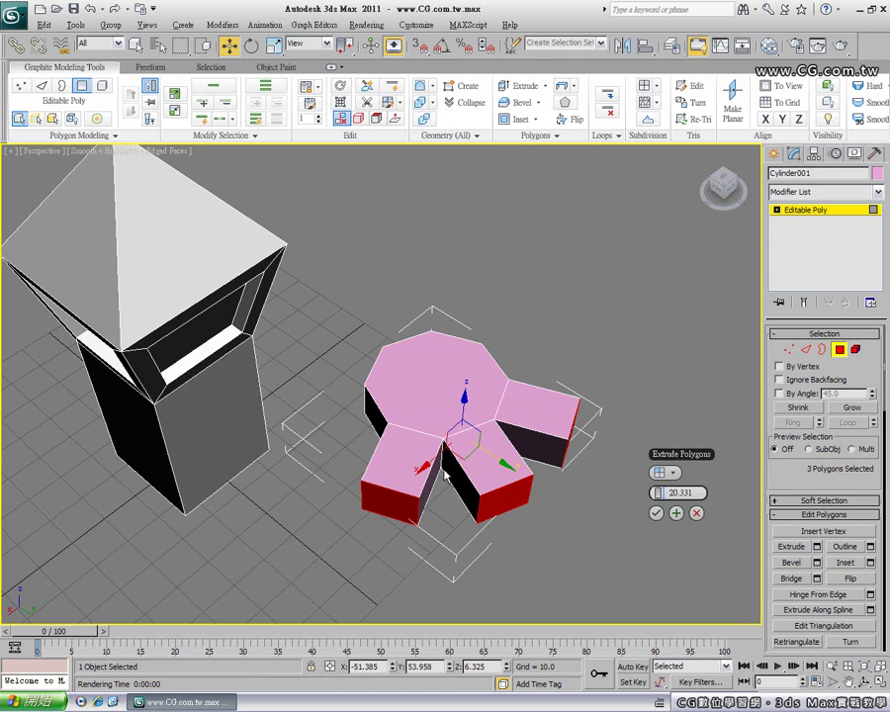
left_click(655, 514)
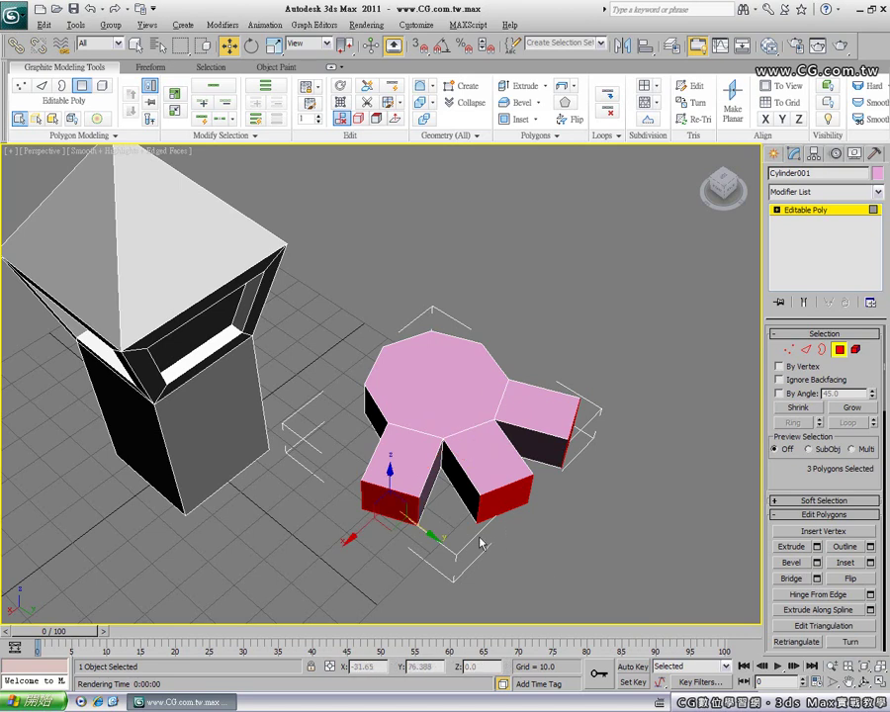
Undo the three-leg extrusion, orbit to eye level and region-select all eight side polygons.
key("ctrl+z")
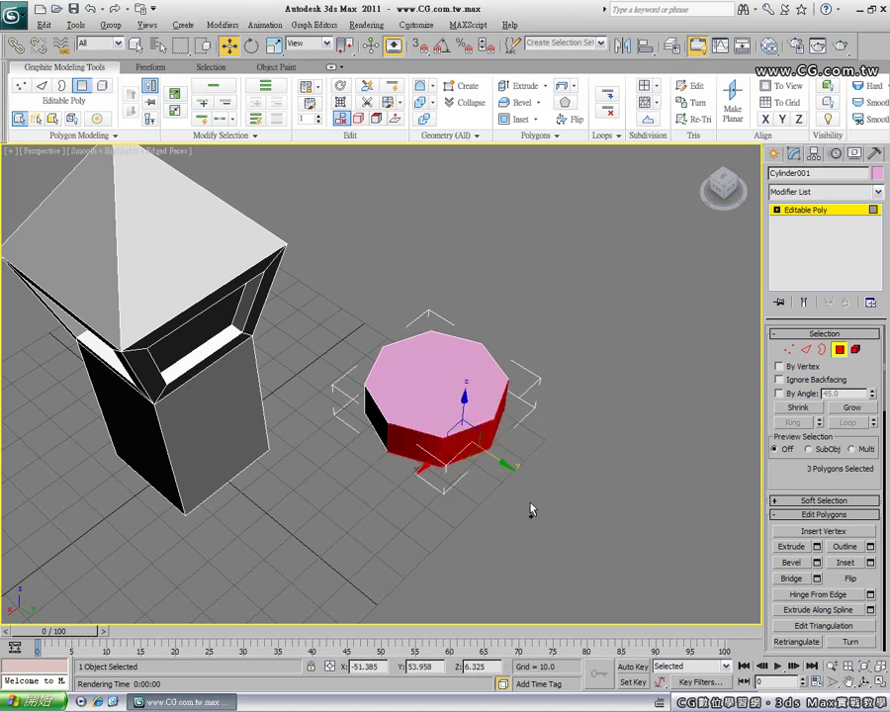
middle_click_drag(481, 492, 469, 417, "alt")
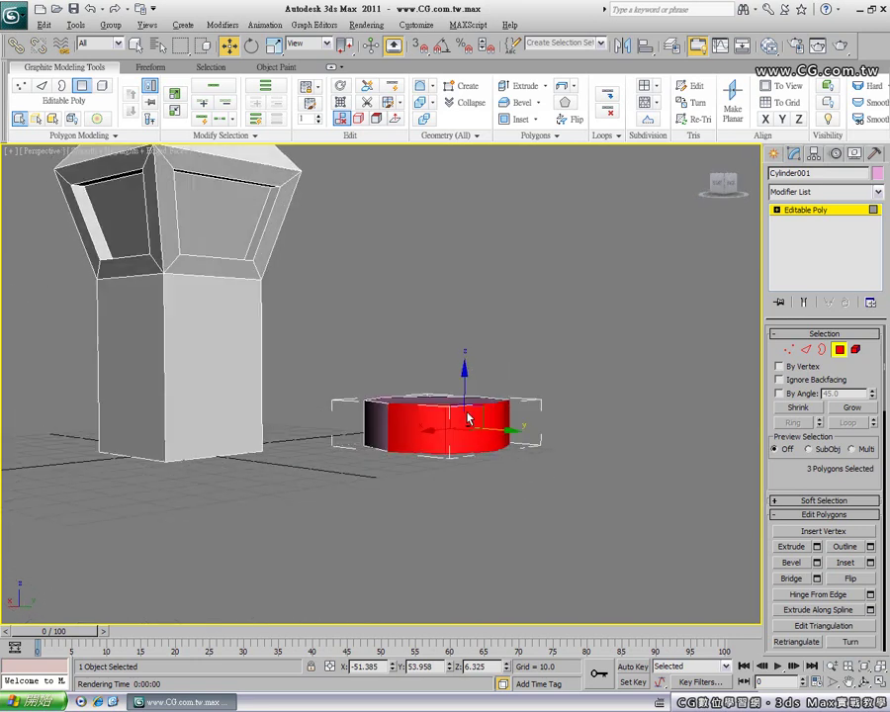
middle_click_drag(357, 419, 358, 439, "alt")
left_click_drag(342, 420, 577, 438)
mouse_move(433, 483)
middle_mouse_down("alt")
mouse_move(447, 433)
mouse_move(417, 403)
mouse_move(419, 423)
middle_mouse_up("alt")
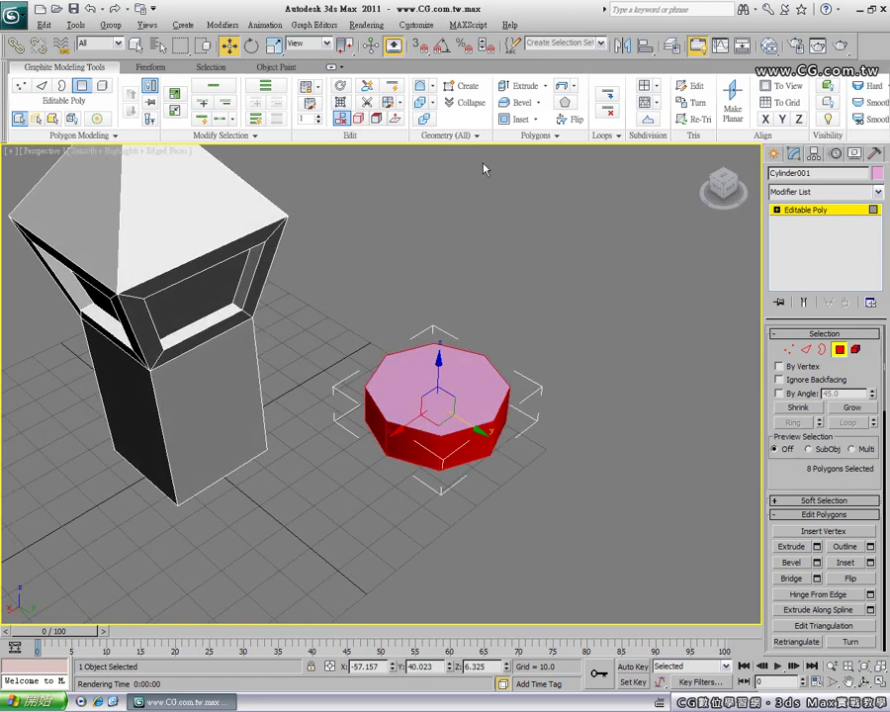
Open Extrude Settings on the eight side faces and preview the Group extrusion.
left_click(544, 87)
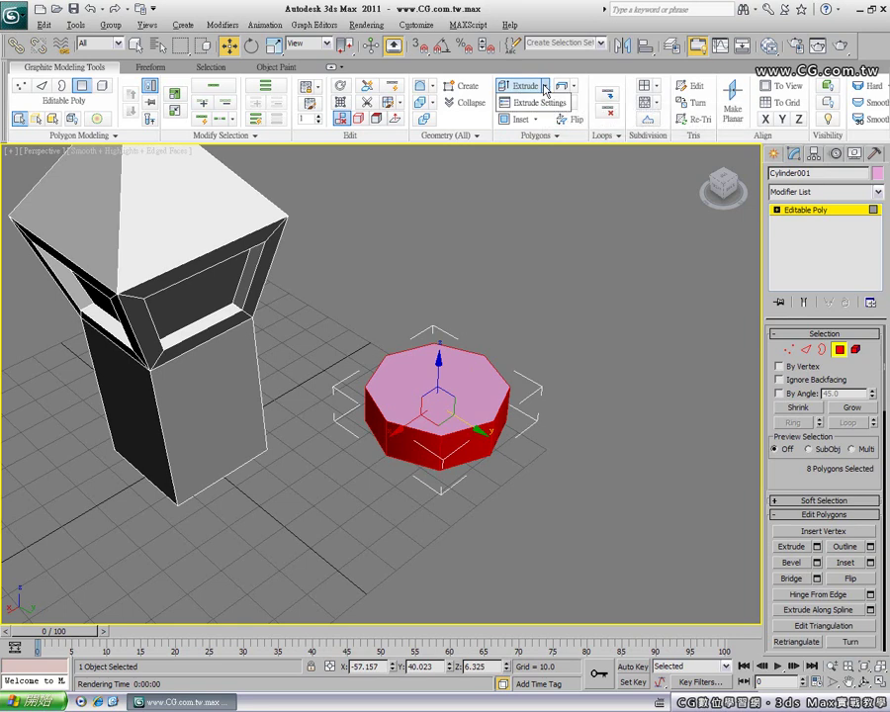
left_click(540, 102)
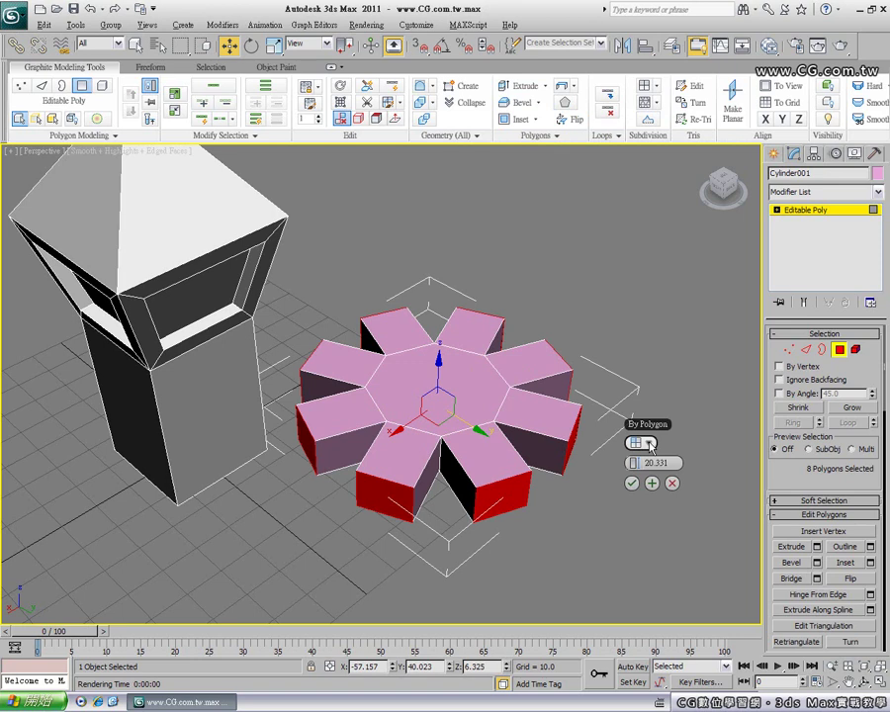
left_click(650, 444)
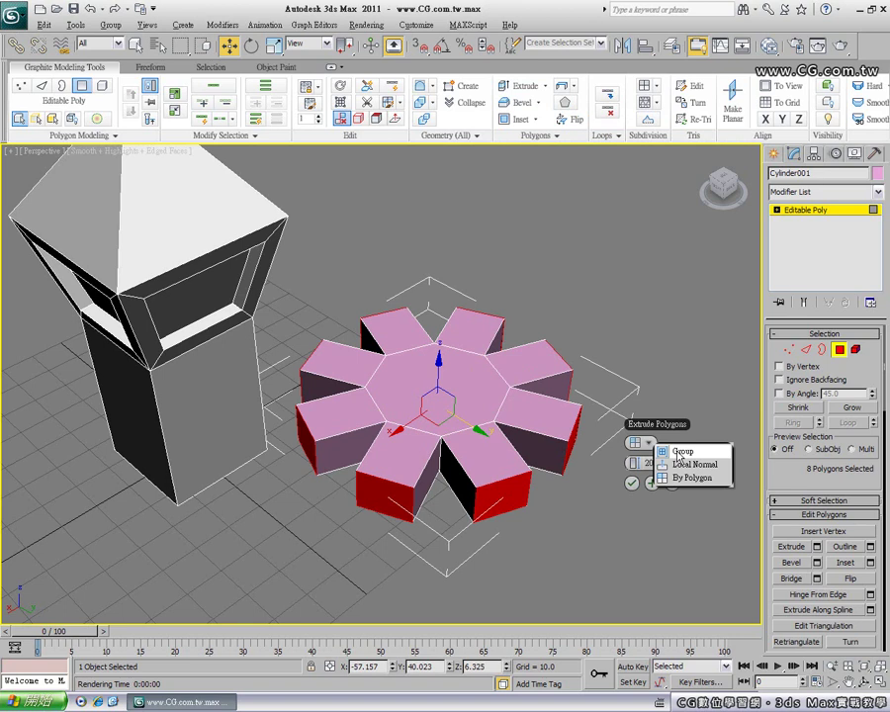
left_click(690, 453)
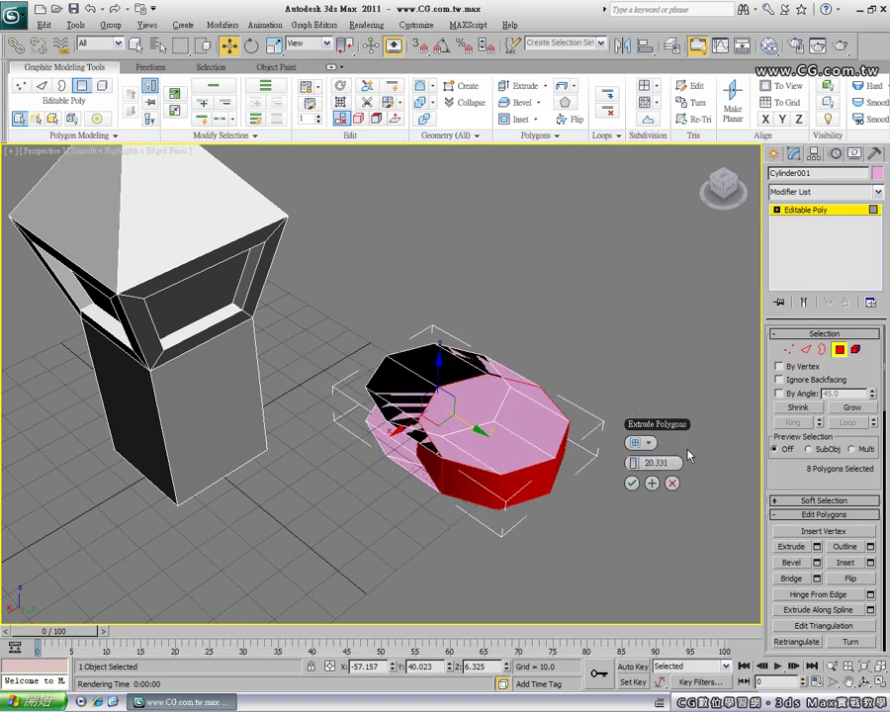
left_click(650, 444)
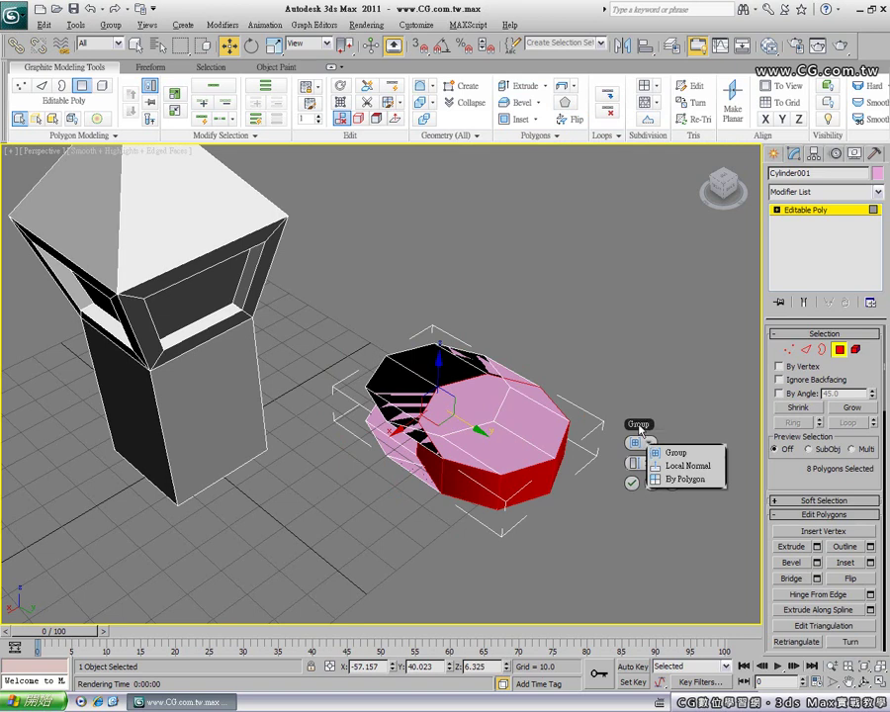
left_click(678, 454)
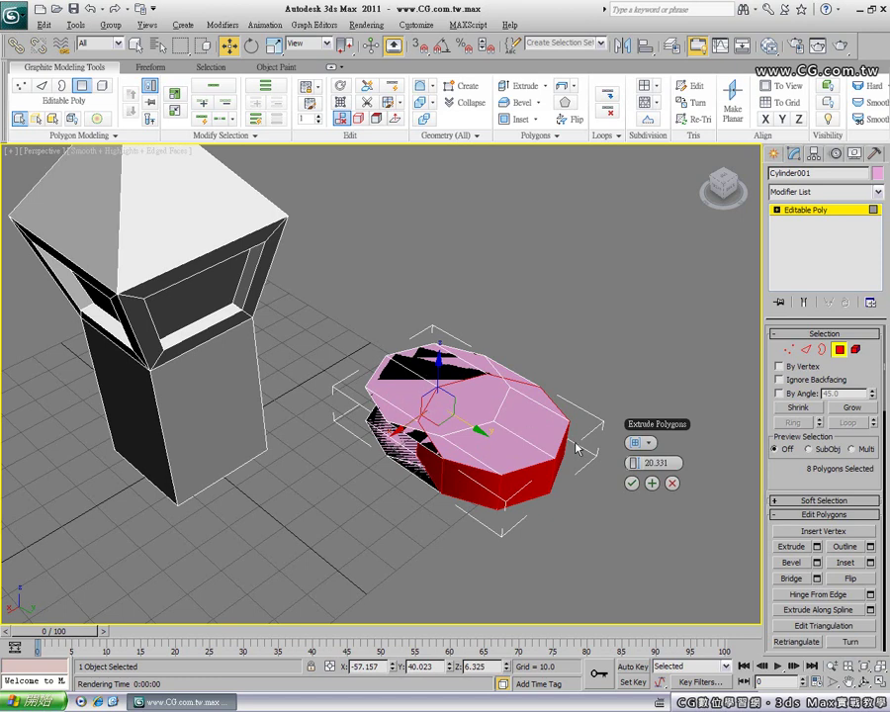
Switch the extrusion to By Polygon at 20.331, commit it and clear the selection.
left_click(643, 443)
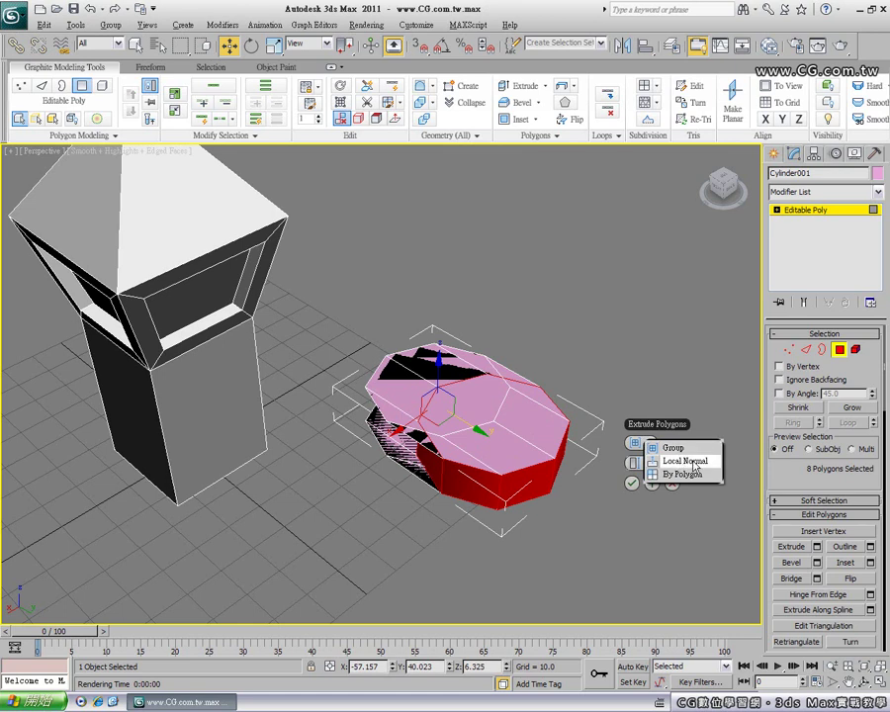
left_click(683, 461)
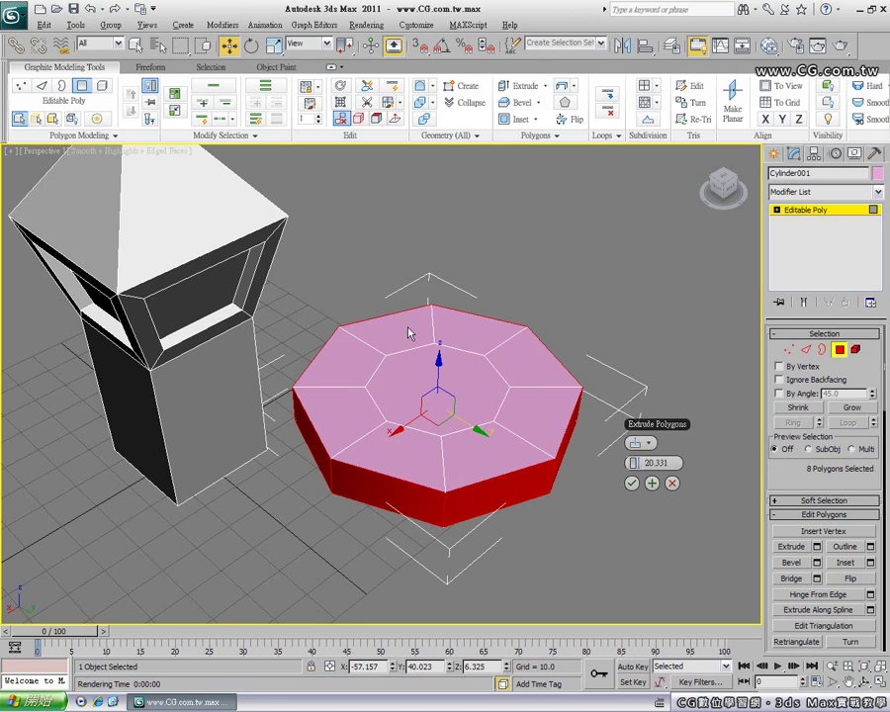
left_click(645, 443)
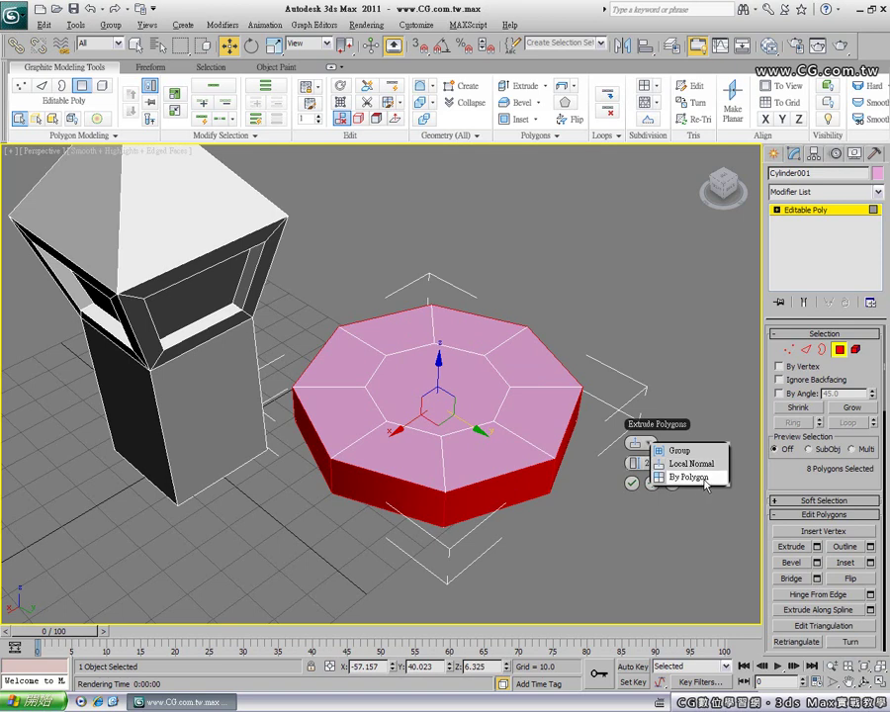
left_click(697, 477)
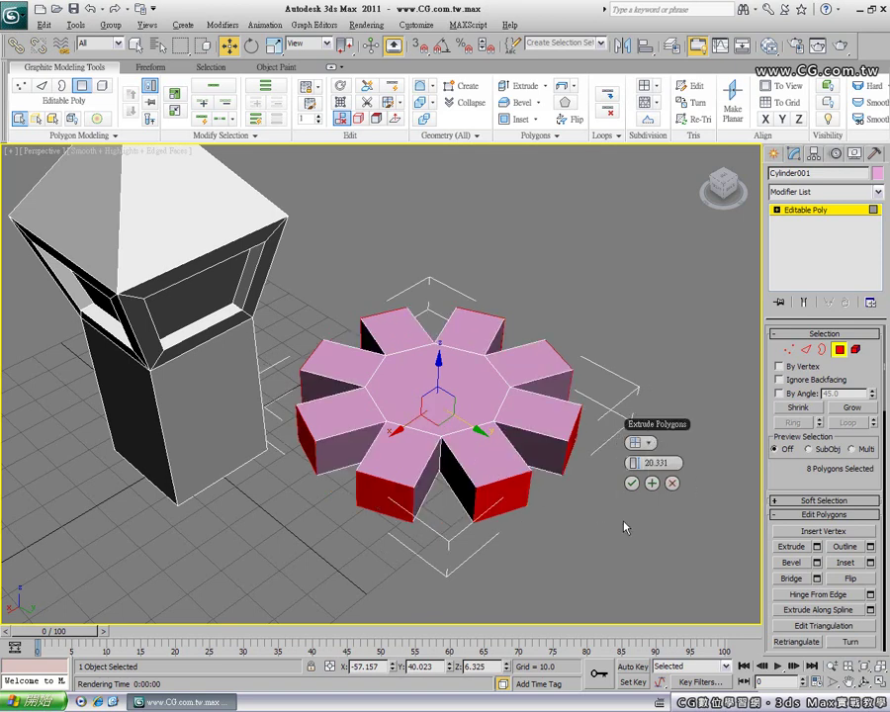
left_click(632, 483)
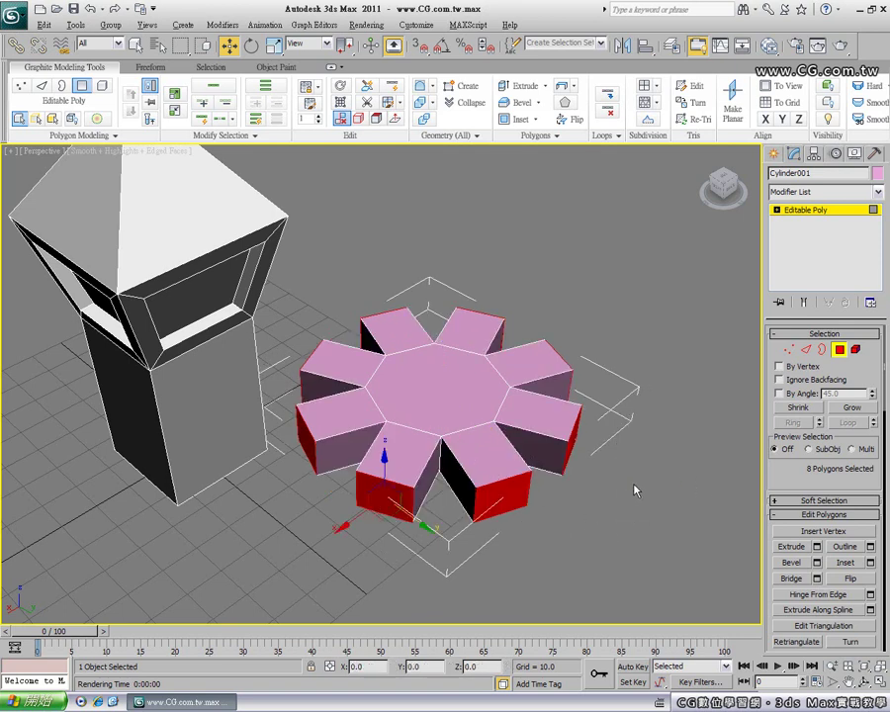
left_click(628, 553)
Reframe the tower and gear, exit Cylinder001's Polygon level, and deselect the gear.
middle_click_drag(319, 428, 391, 439)
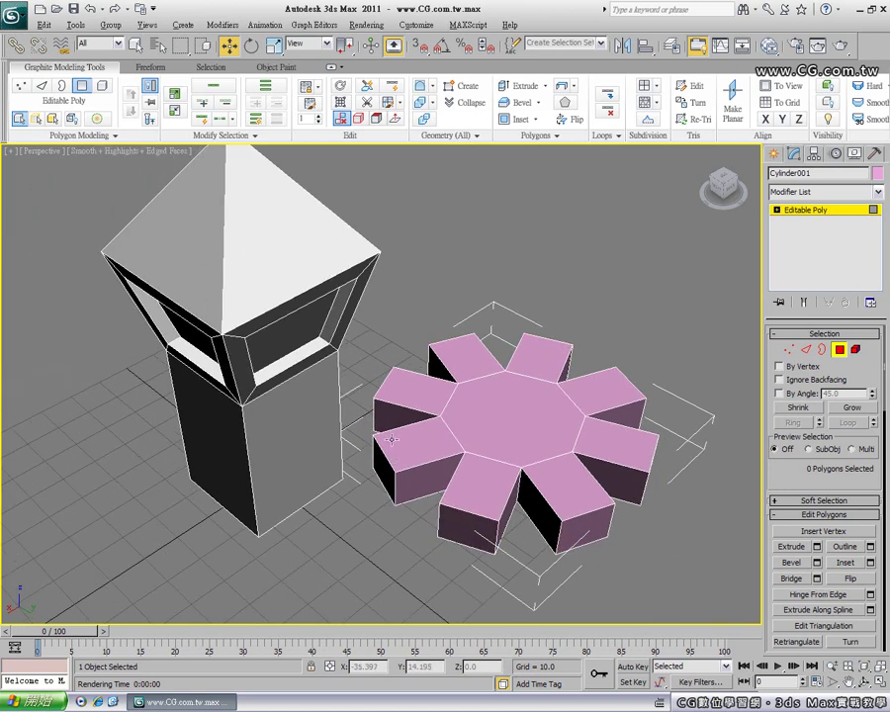
middle_click_drag(330, 436, 357, 444)
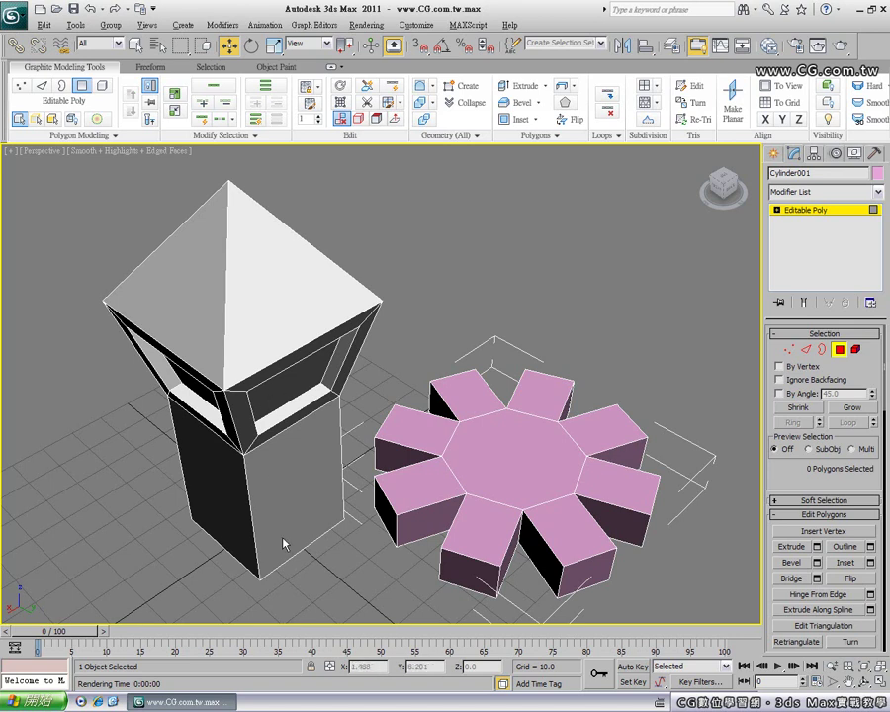
scroll(264, 478, "up", 3)
mouse_move(252, 352)
middle_mouse_down()
mouse_move(253, 435)
mouse_move(249, 430)
mouse_move(288, 427)
mouse_move(251, 447)
middle_mouse_up()
scroll(252, 436, "down", 3)
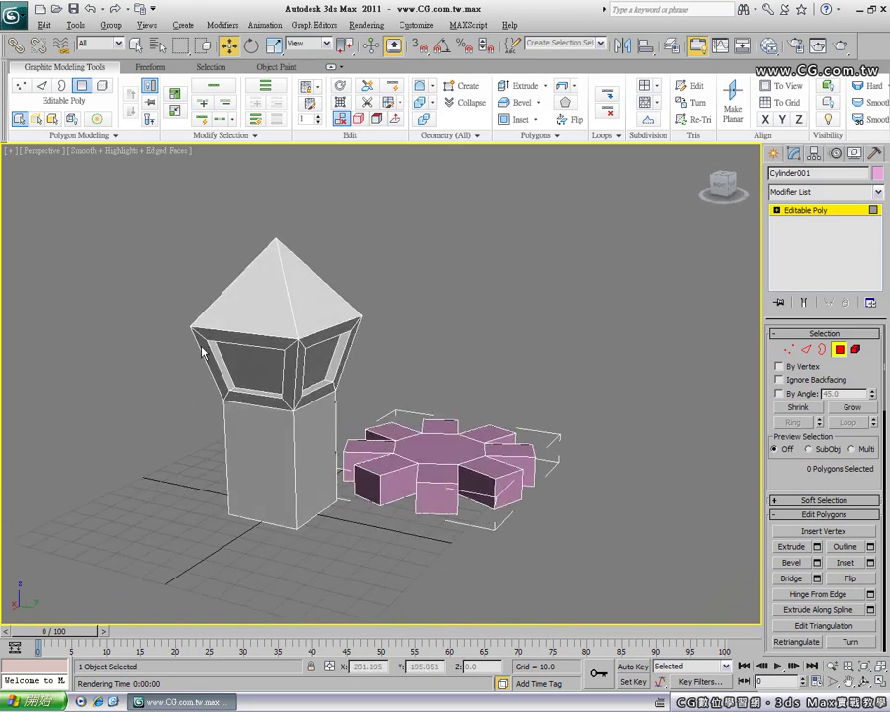
middle_click_drag(295, 364, 294, 363, "alt")
key("4")
mouse_move(414, 468)
middle_mouse_down("alt")
mouse_move(546, 342)
mouse_move(653, 376)
middle_mouse_up("alt")
left_click(546, 342)
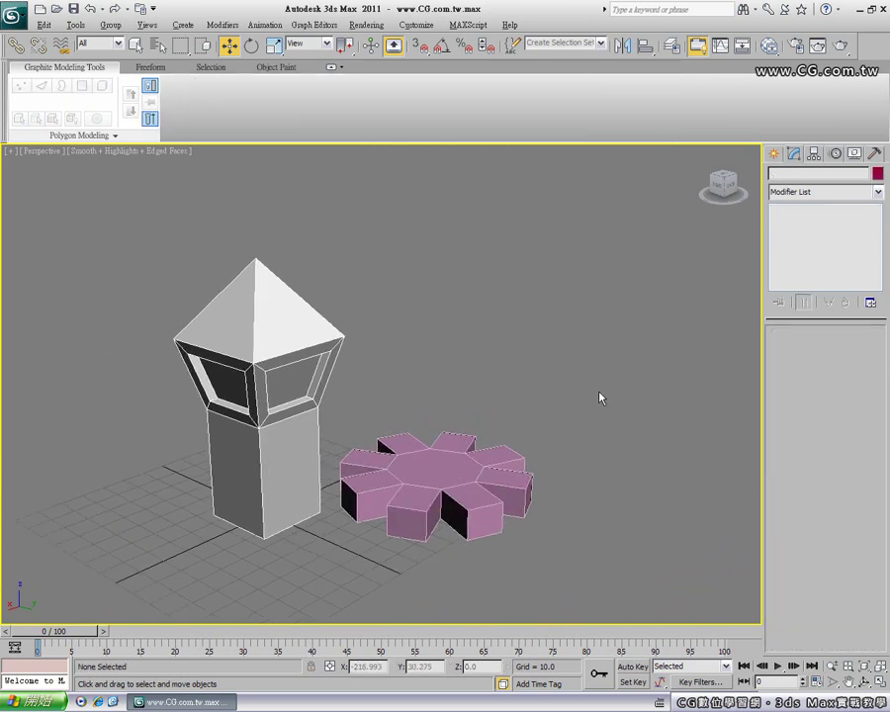